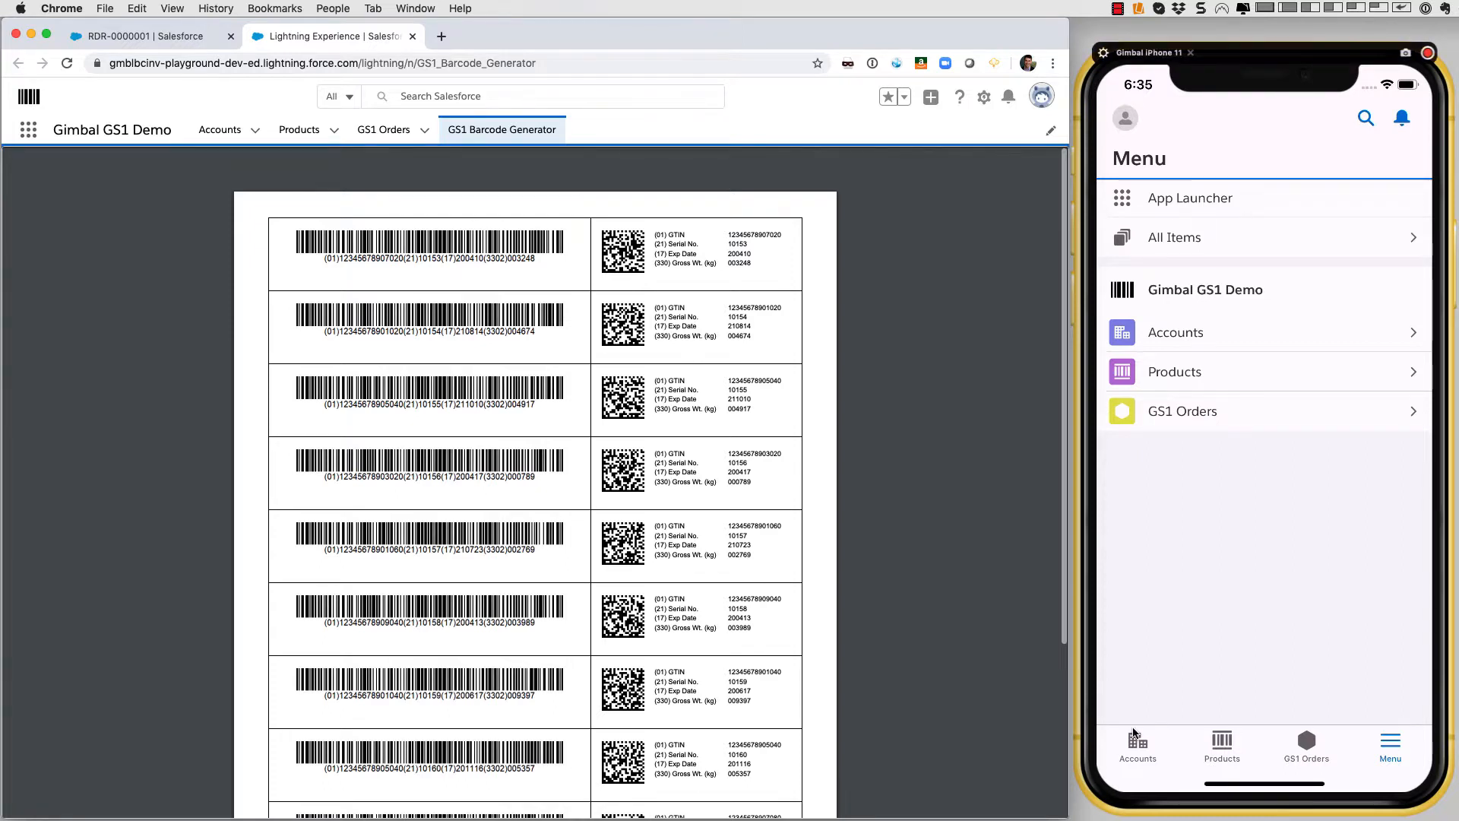
- Open the GS1 order for Burlington Textiles Corp of America and start scanning its items
click(1025, 734)
click(1025, 734)
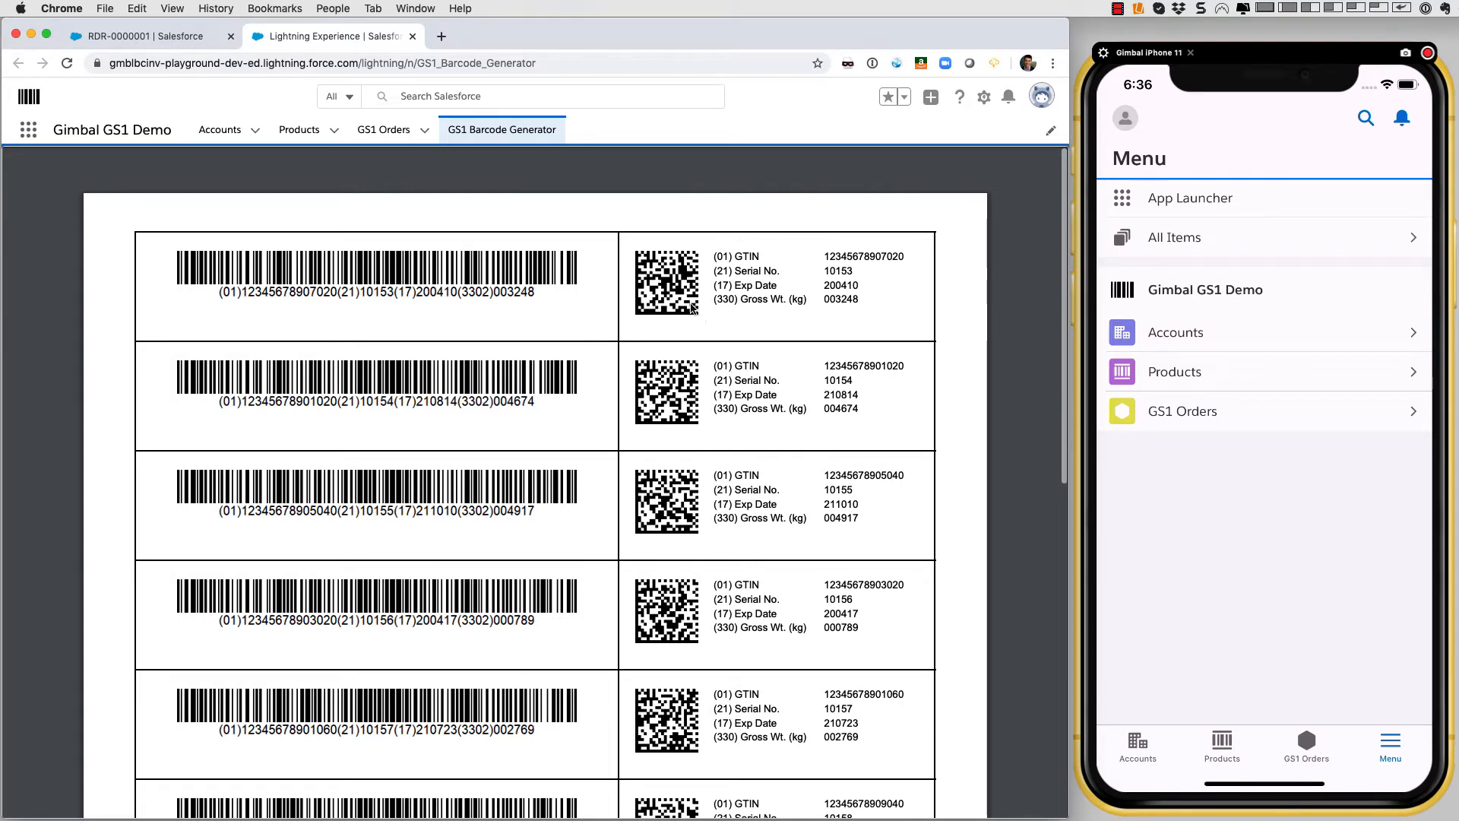
click(392, 130)
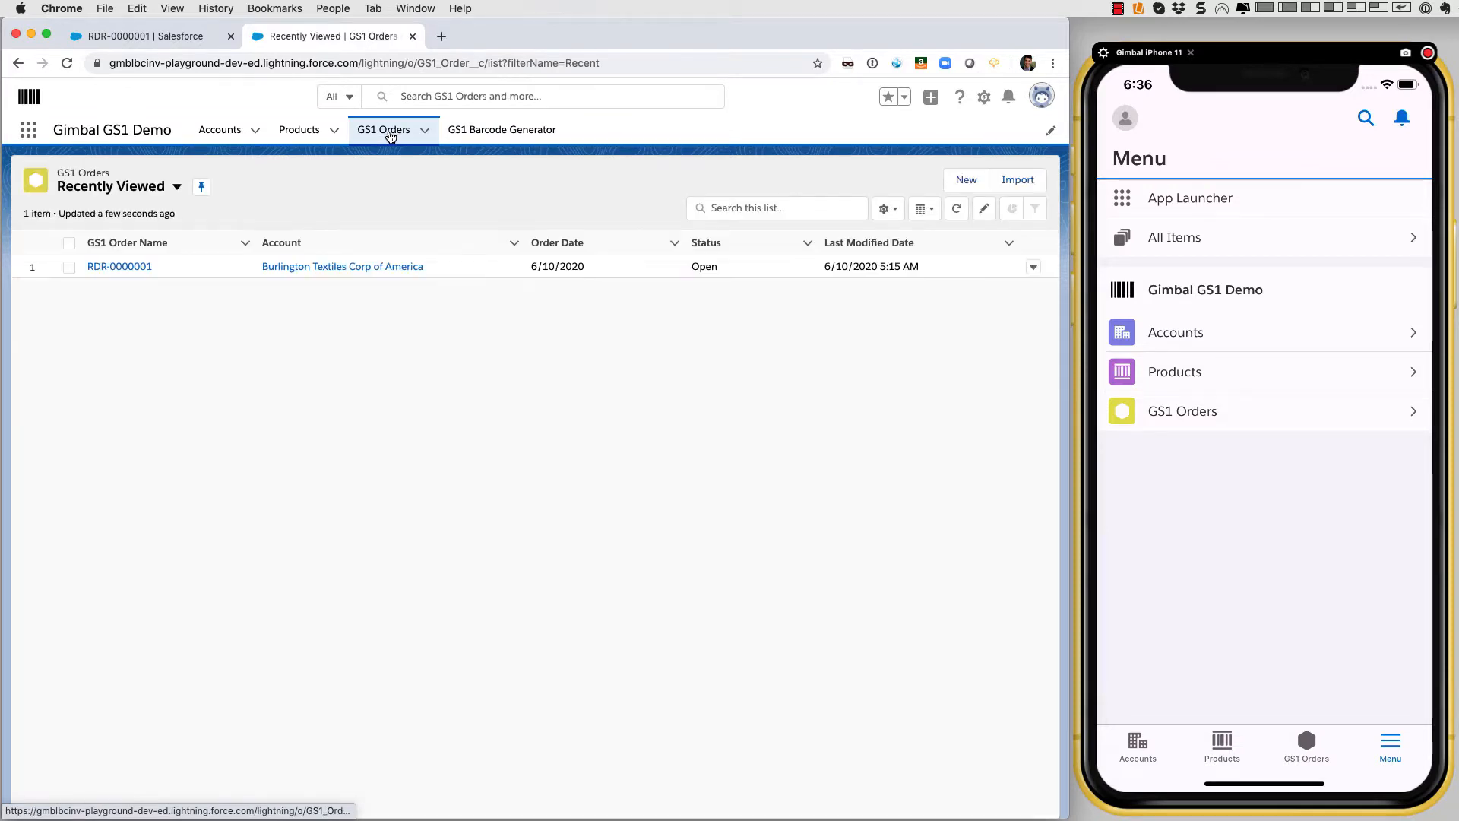
click(120, 266)
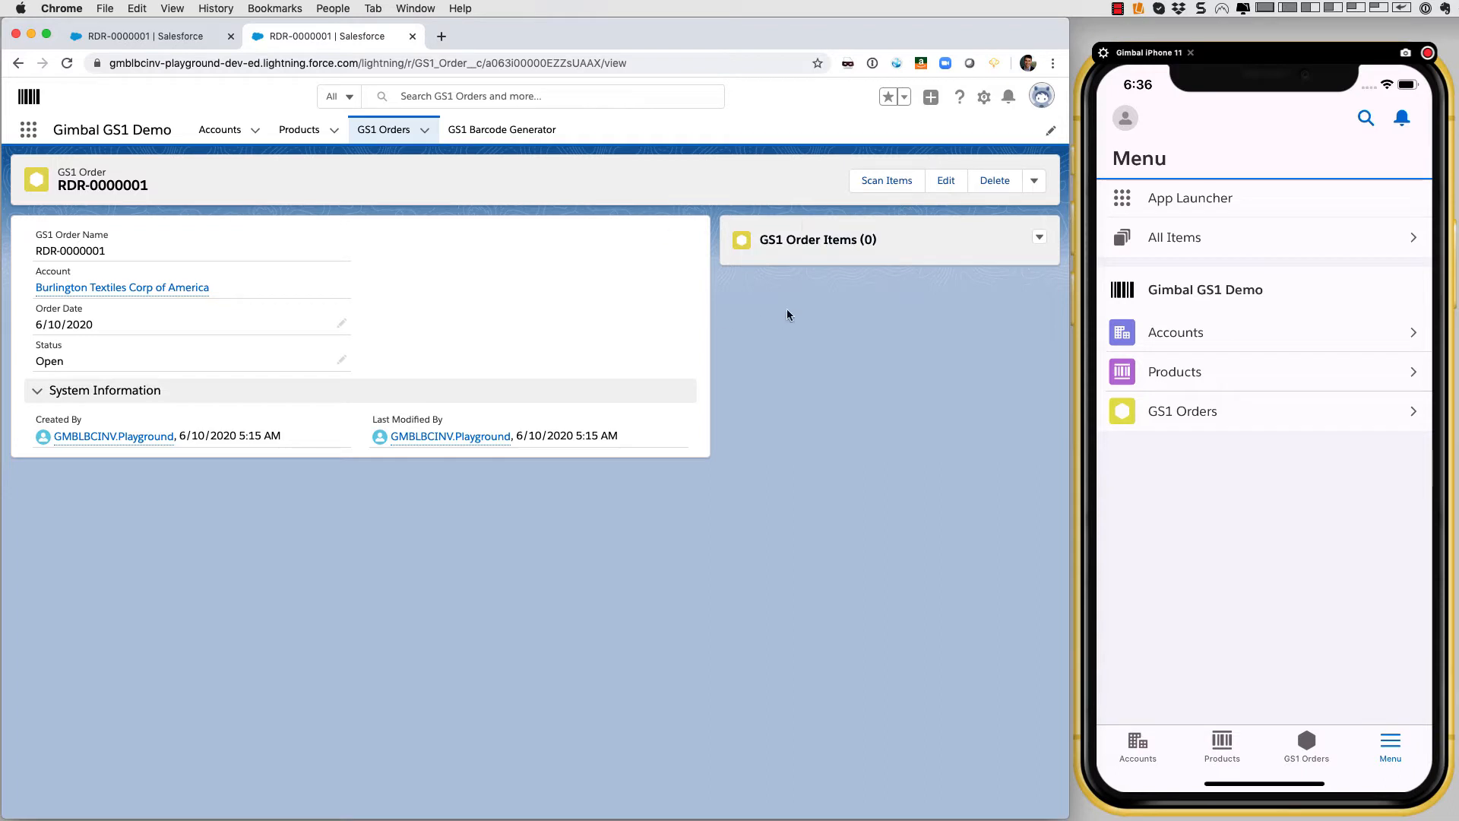
scroll(1192, 392, up, 5)
click(888, 182)
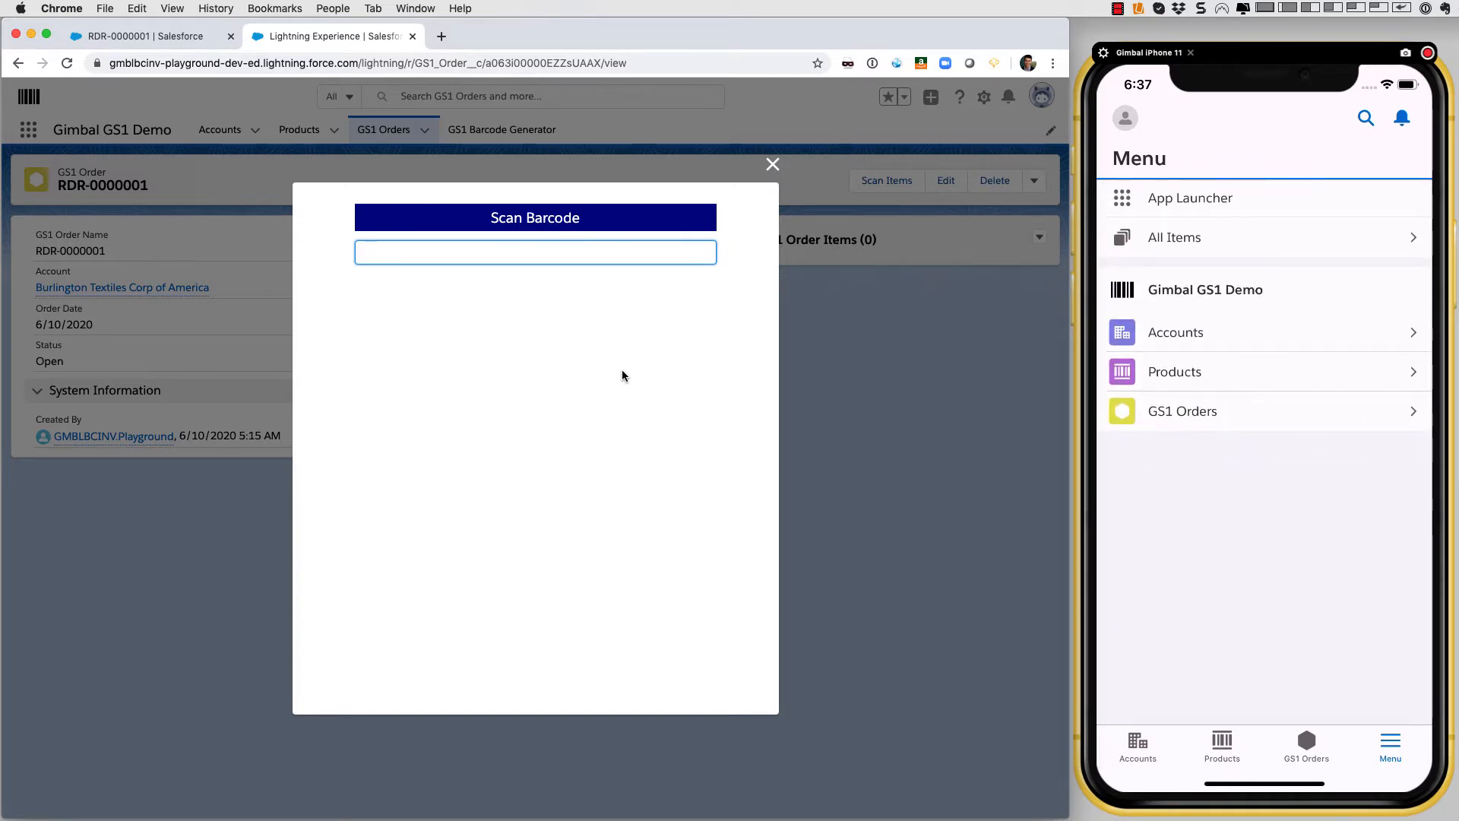
text(01123456789030401721111633020065972110153)
key(Return)
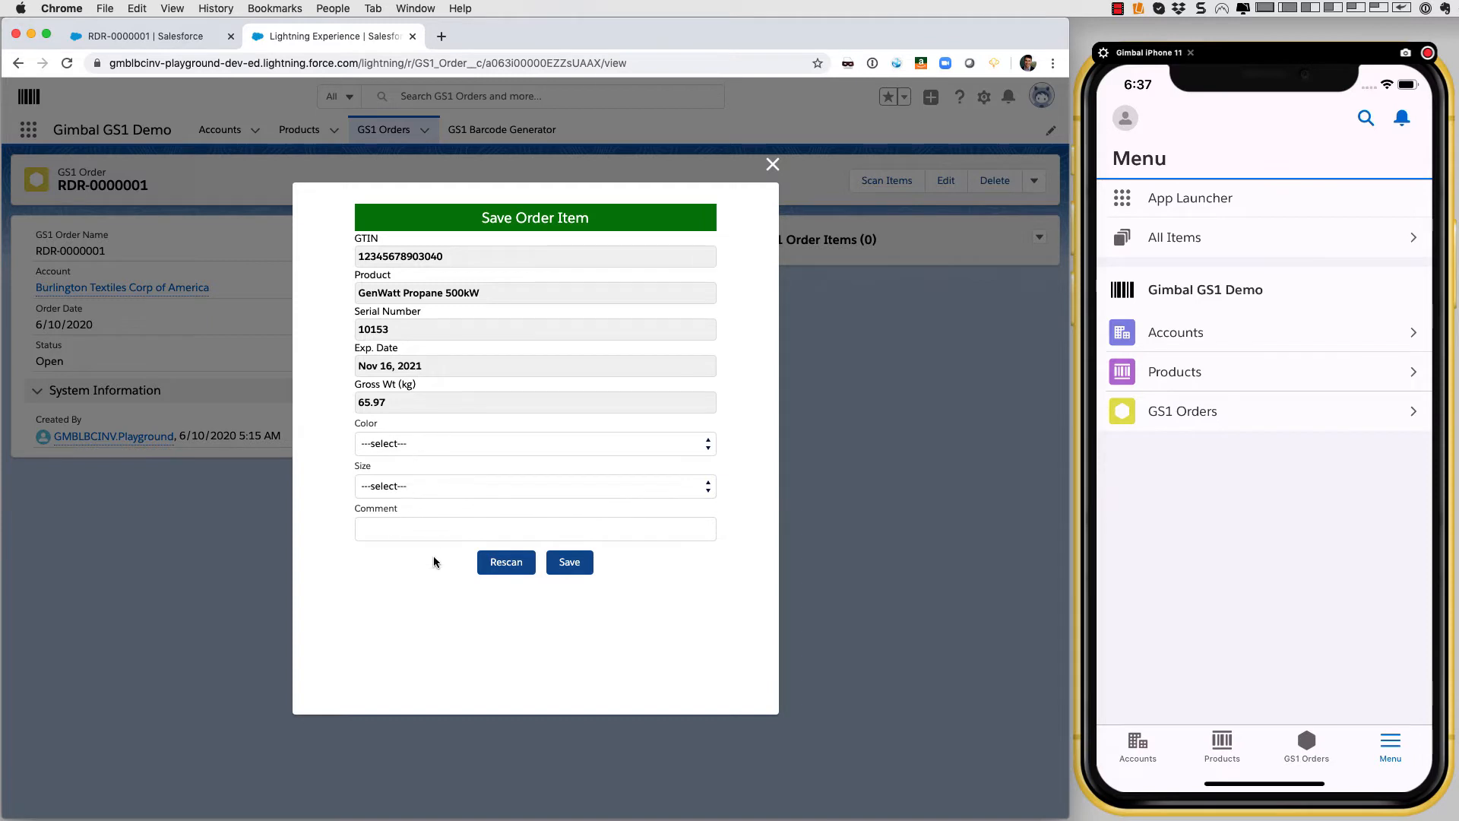
click(690, 444)
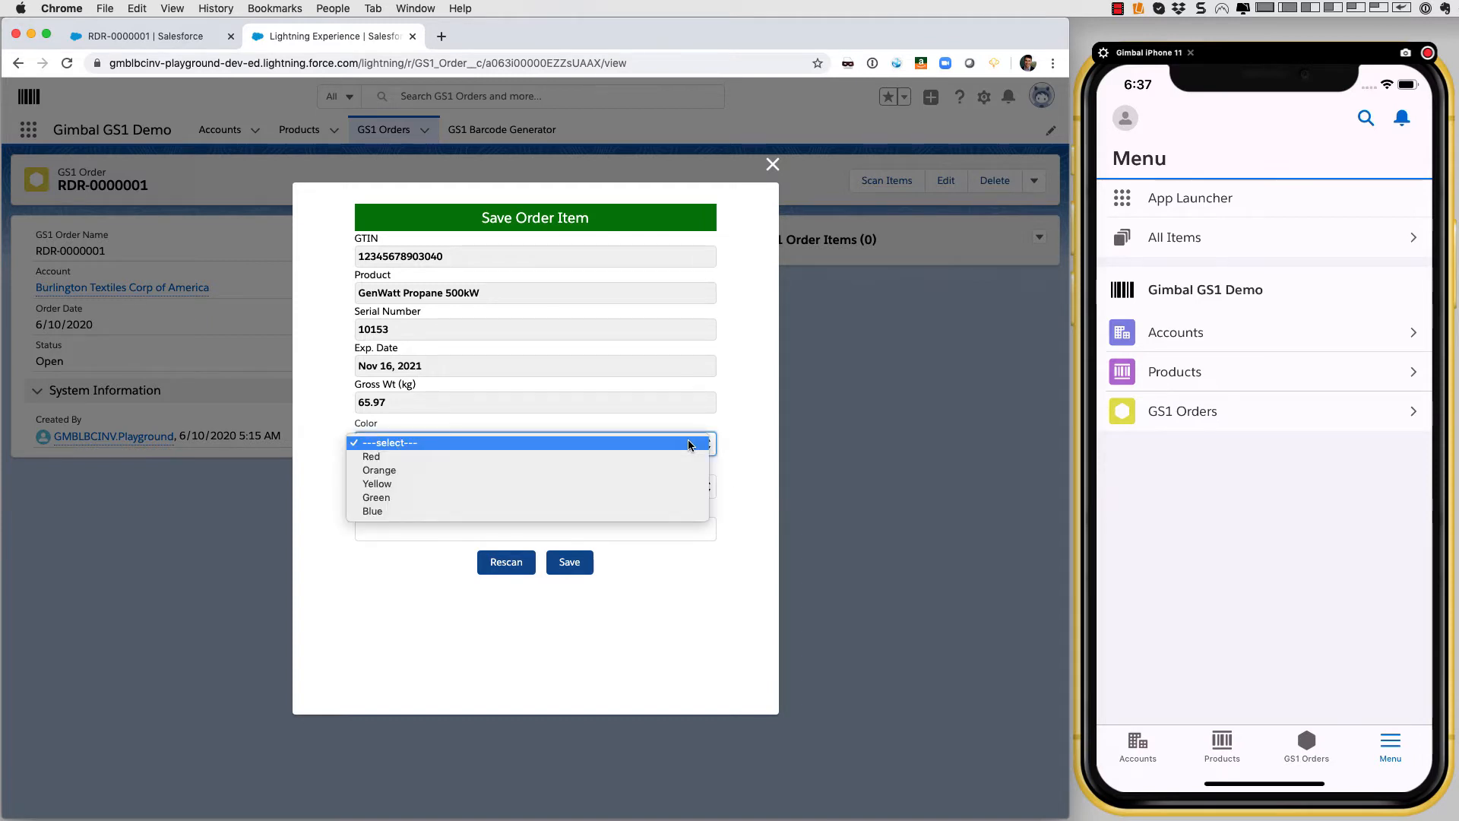
click(552, 471)
click(623, 488)
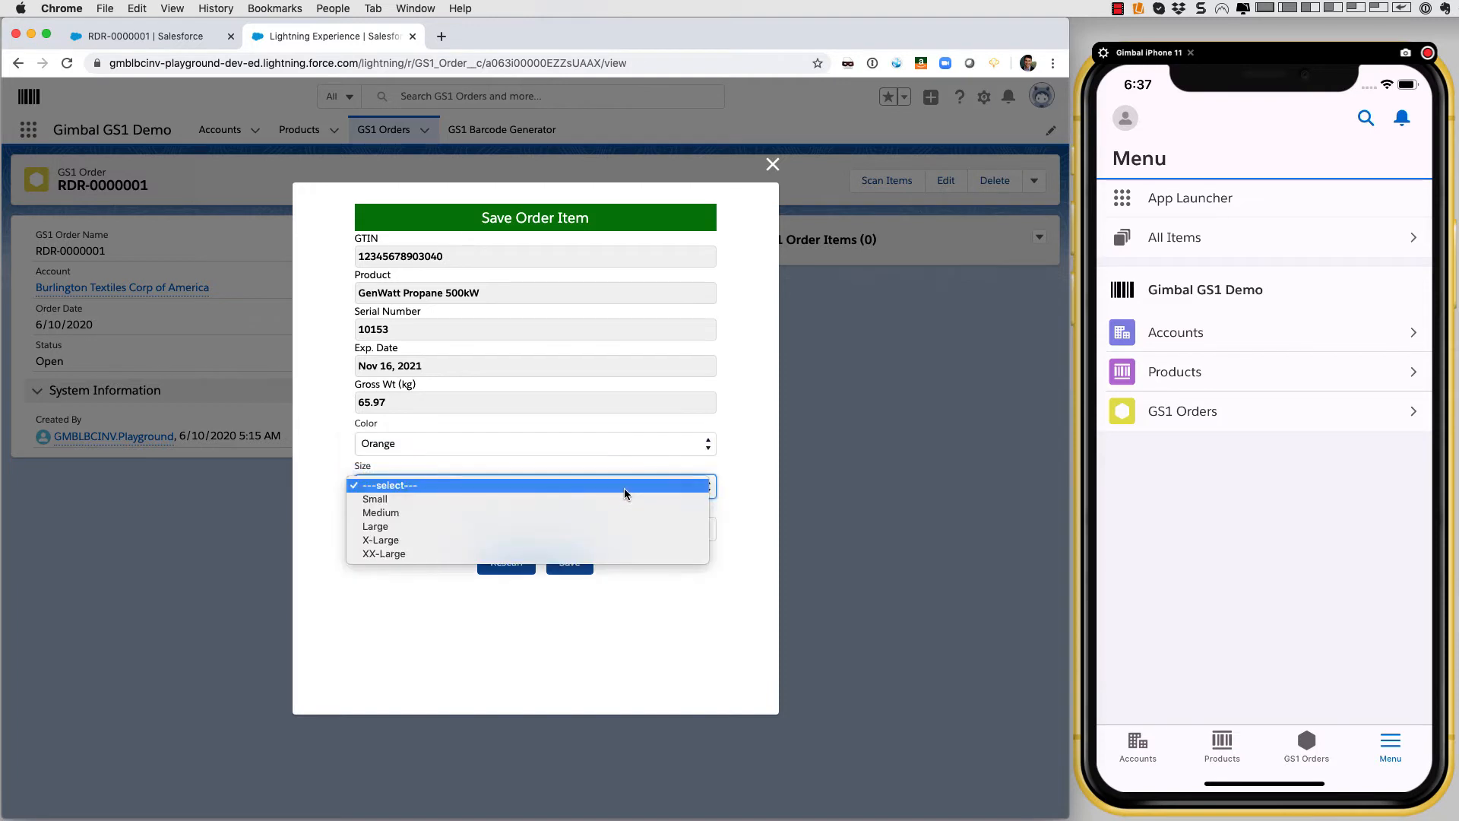
click(569, 513)
click(610, 533)
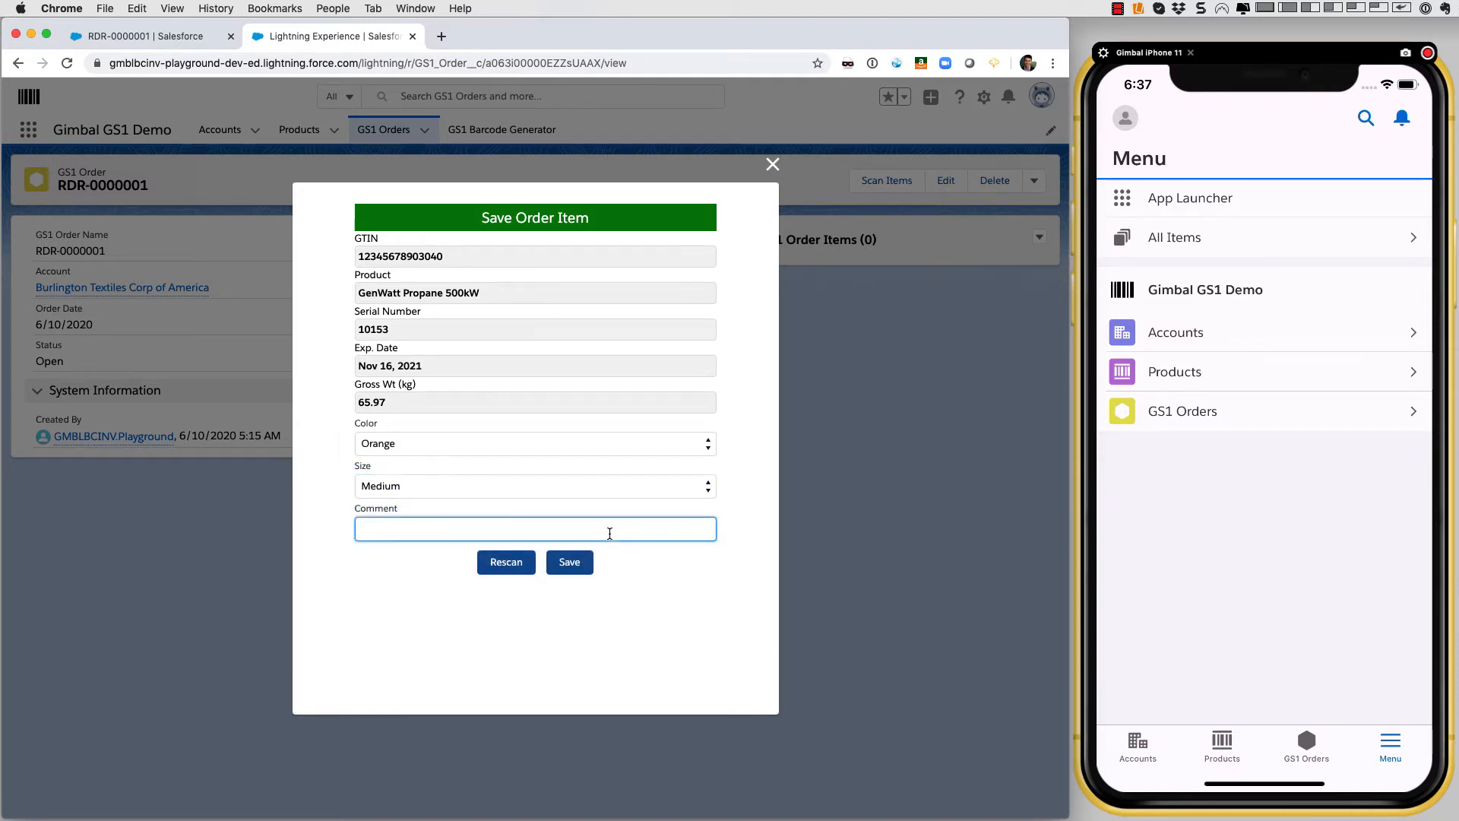
text(This is a comment.)
click(571, 566)
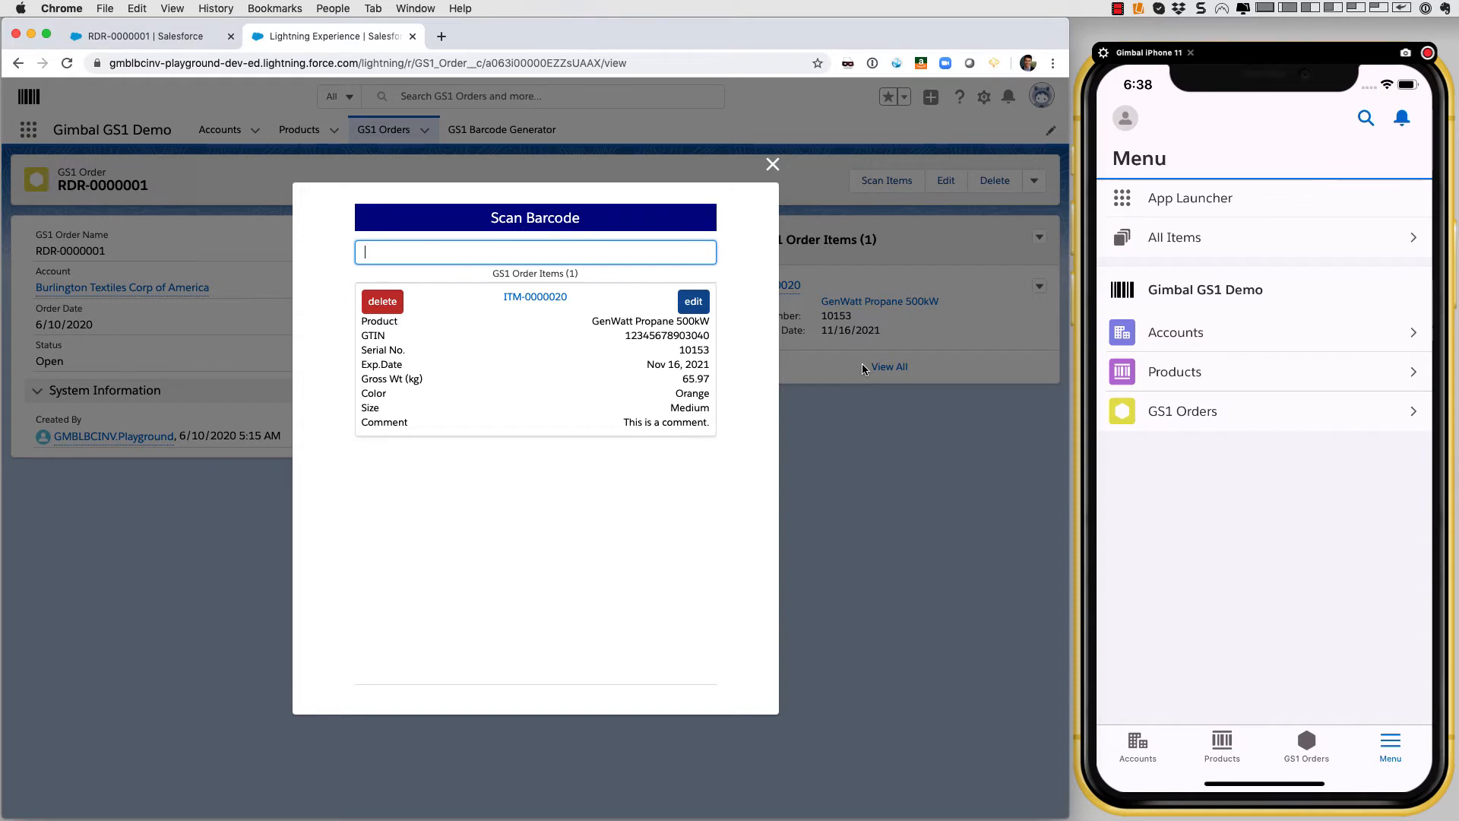
text(0112345678903060)
key(Return)
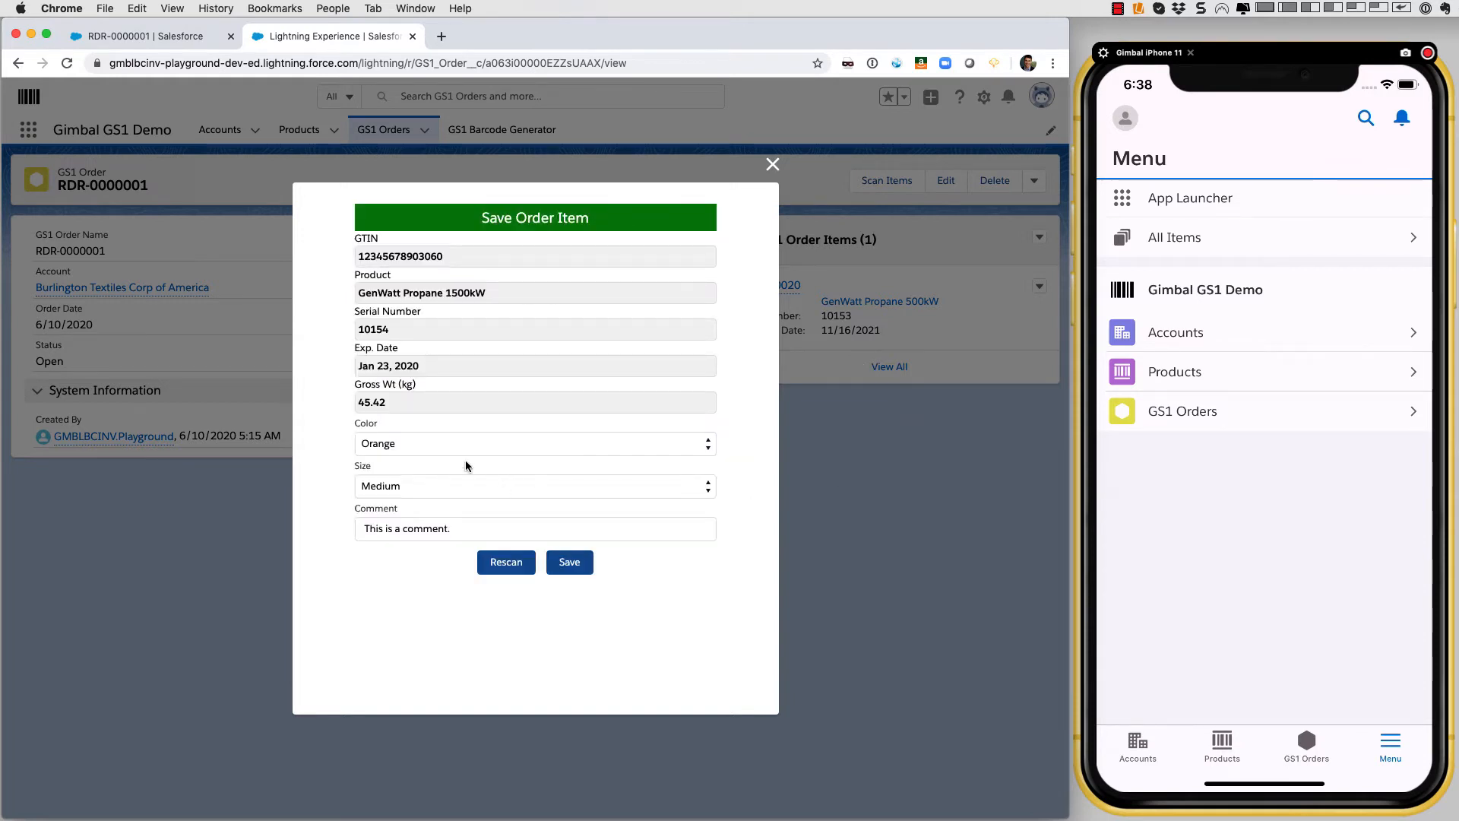
drag(498, 526, 354, 522)
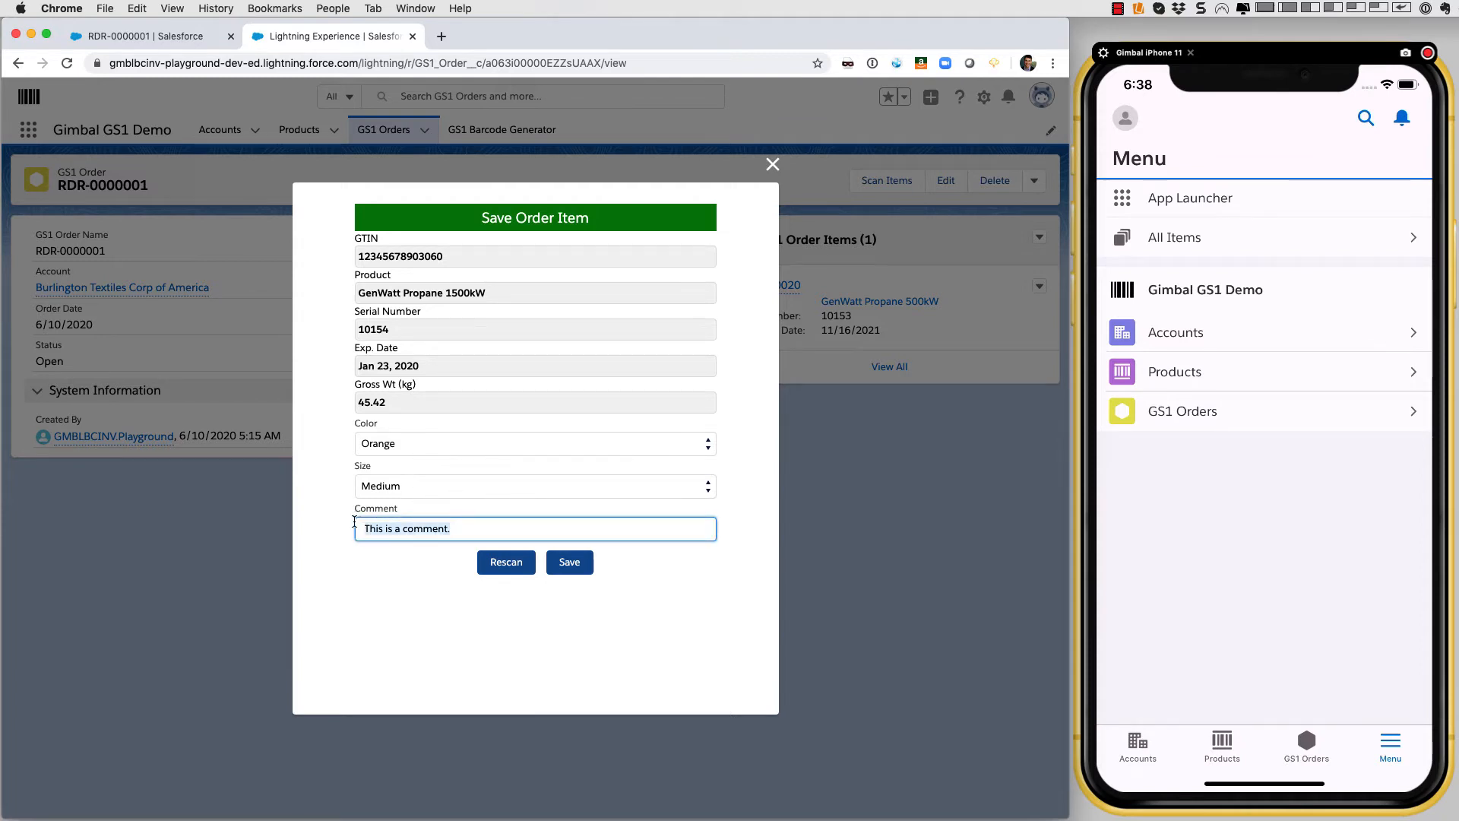
key(BackSpace)
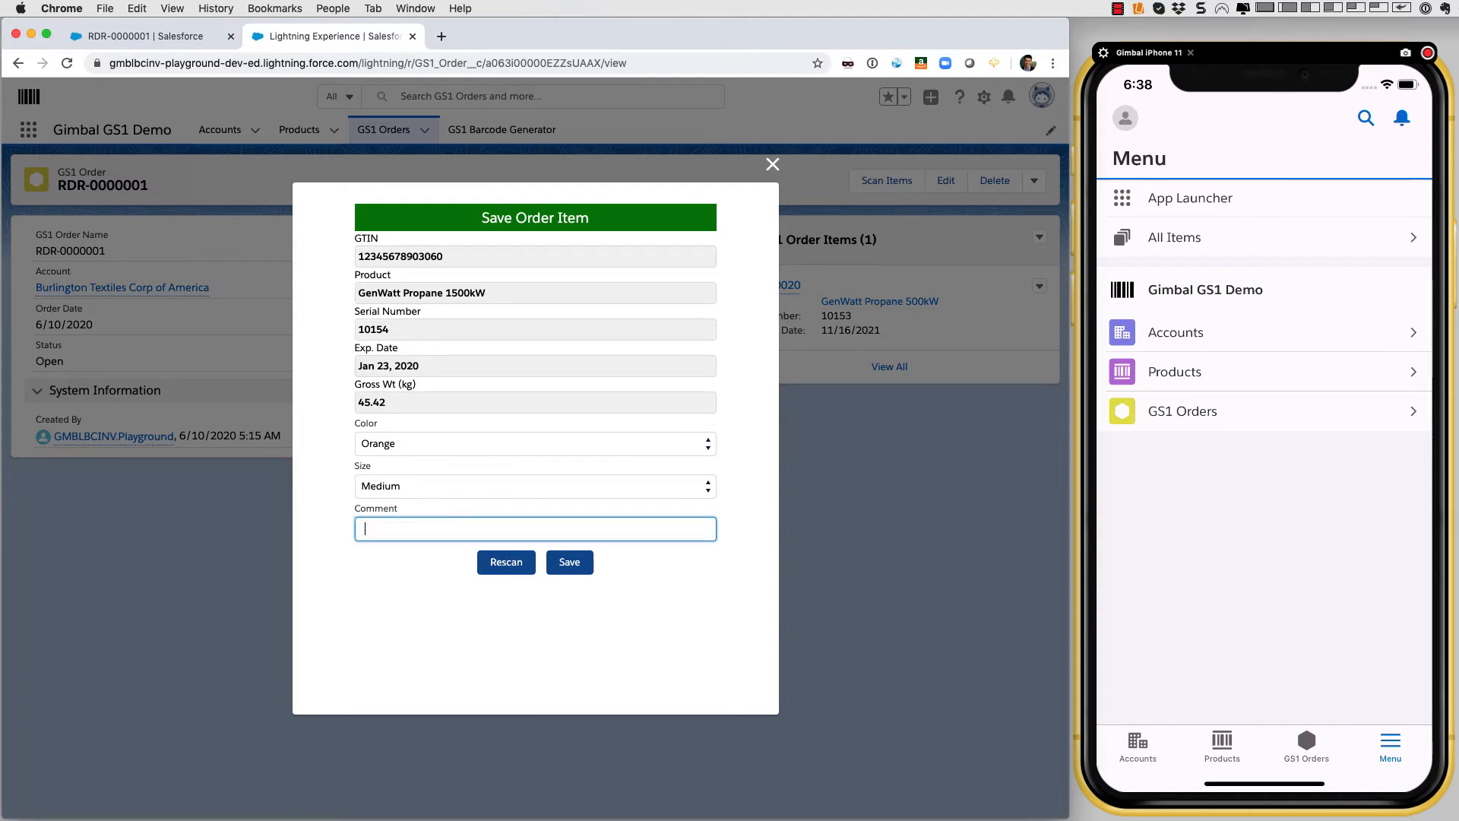
click(570, 563)
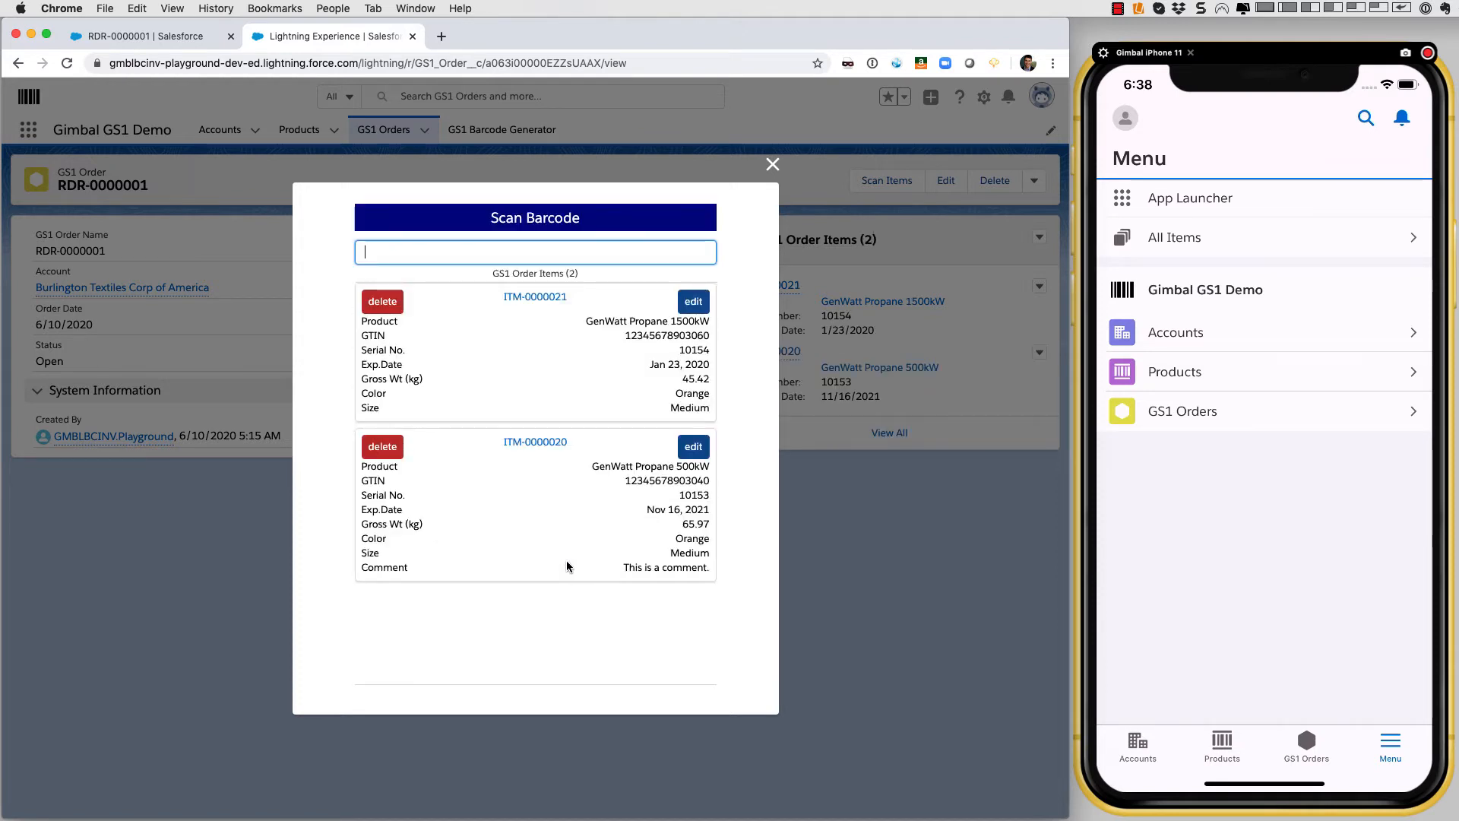
text(]C1)
key(Return)
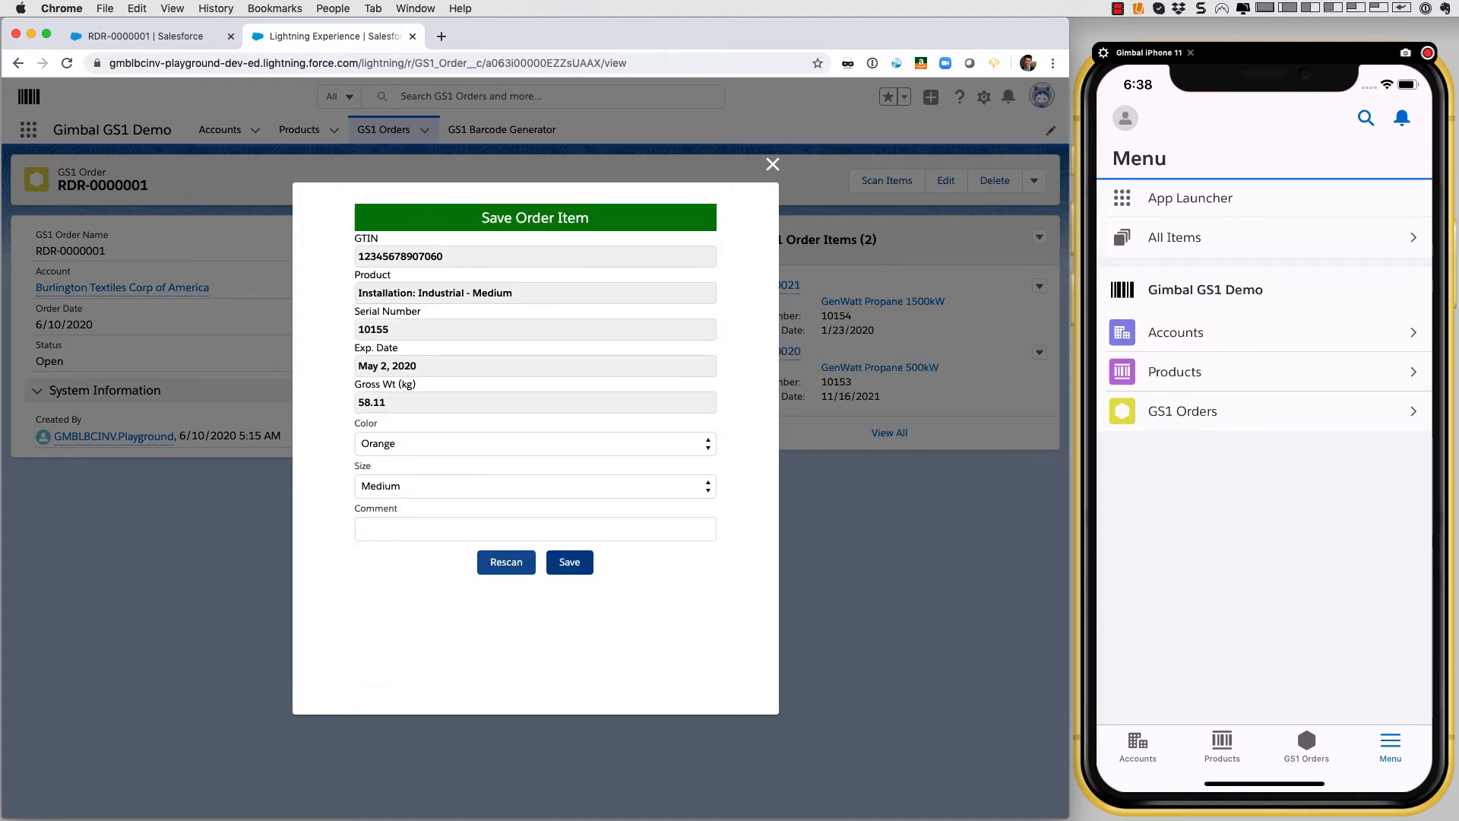
click(611, 444)
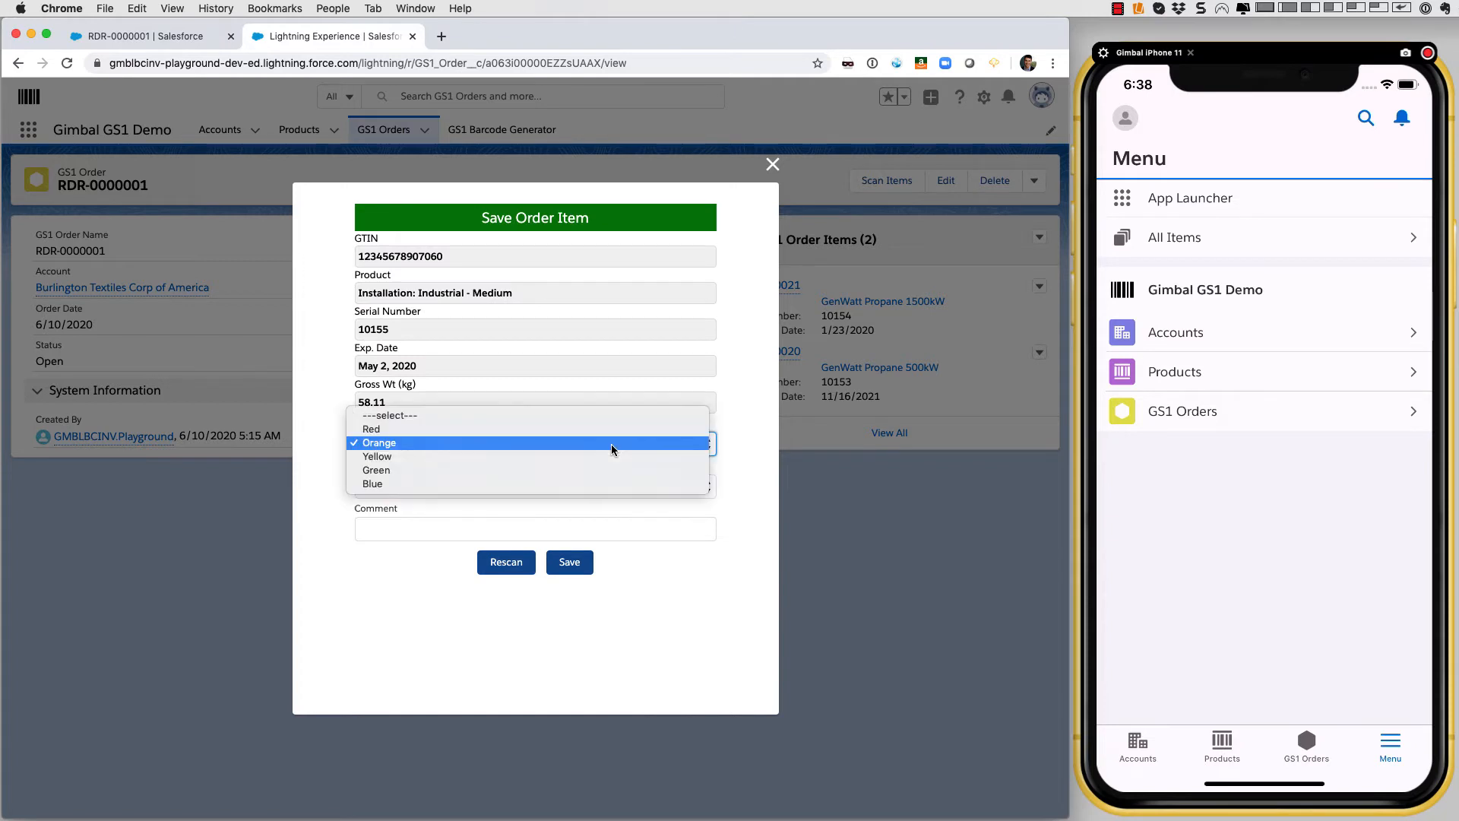
click(559, 416)
click(495, 486)
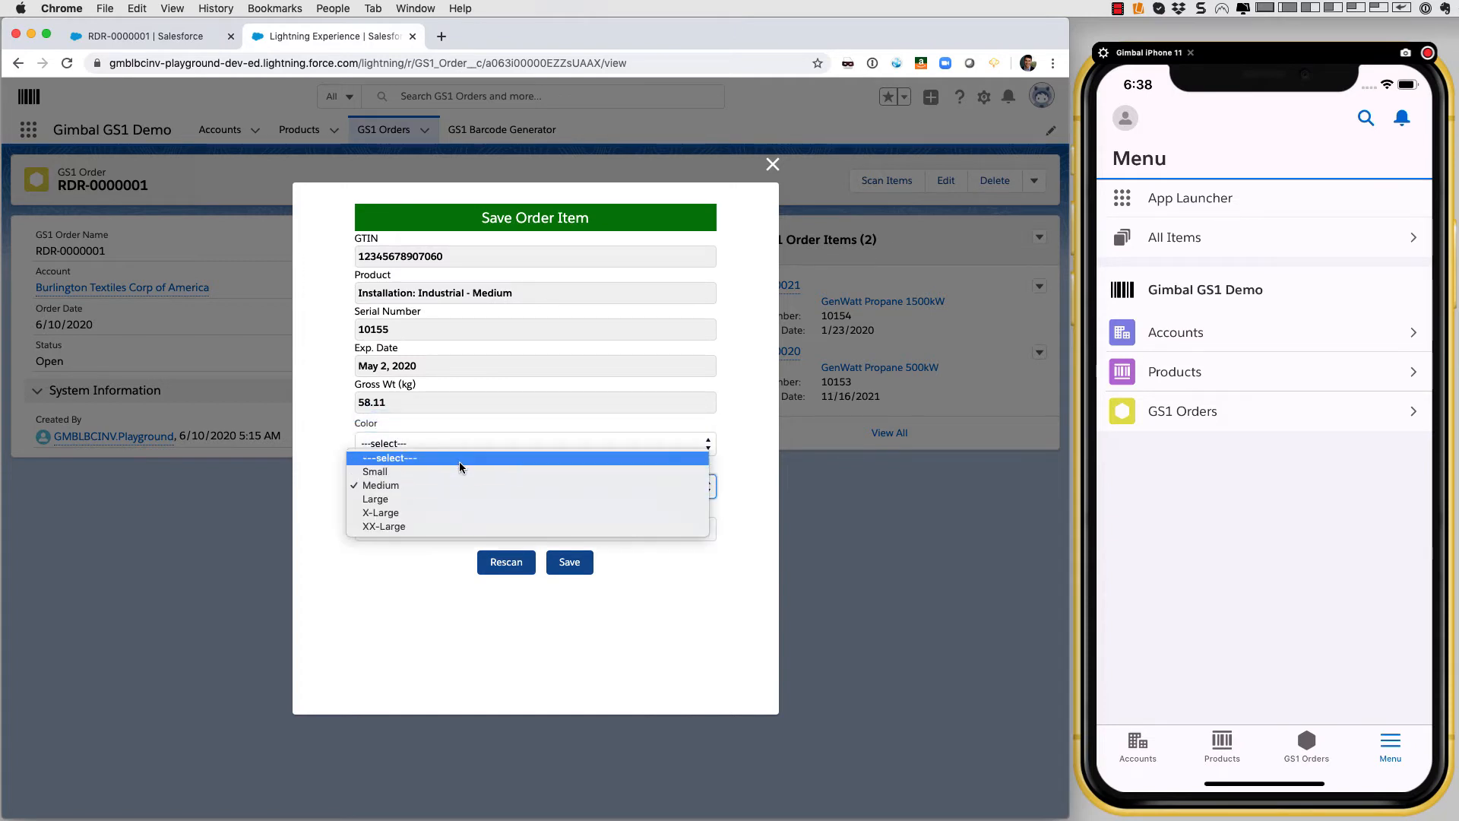
click(459, 462)
click(570, 562)
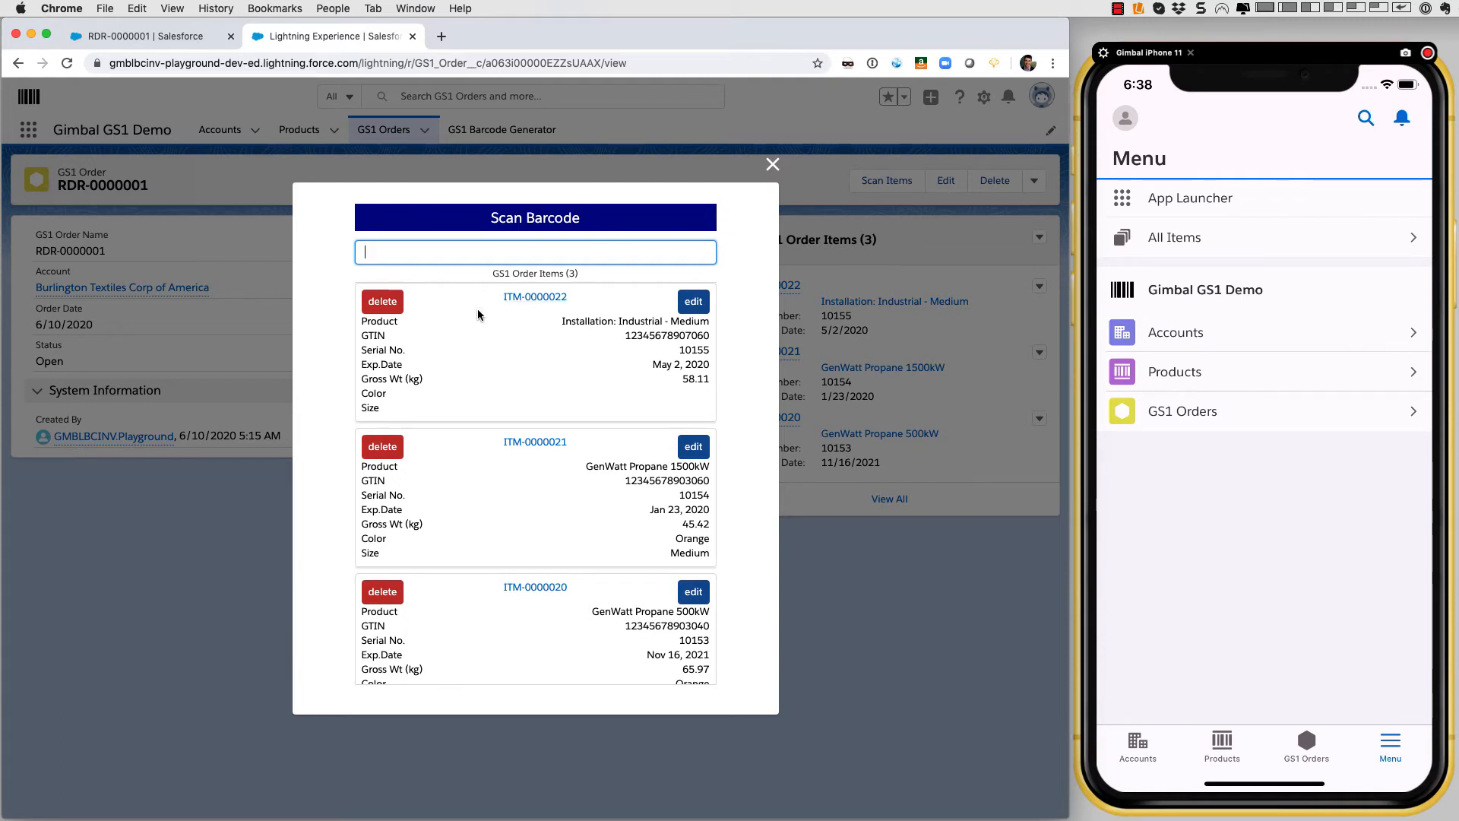
- Inspect the record of the Installation: Industrial - Medium item and return to the order's list of scanned items
click(526, 298)
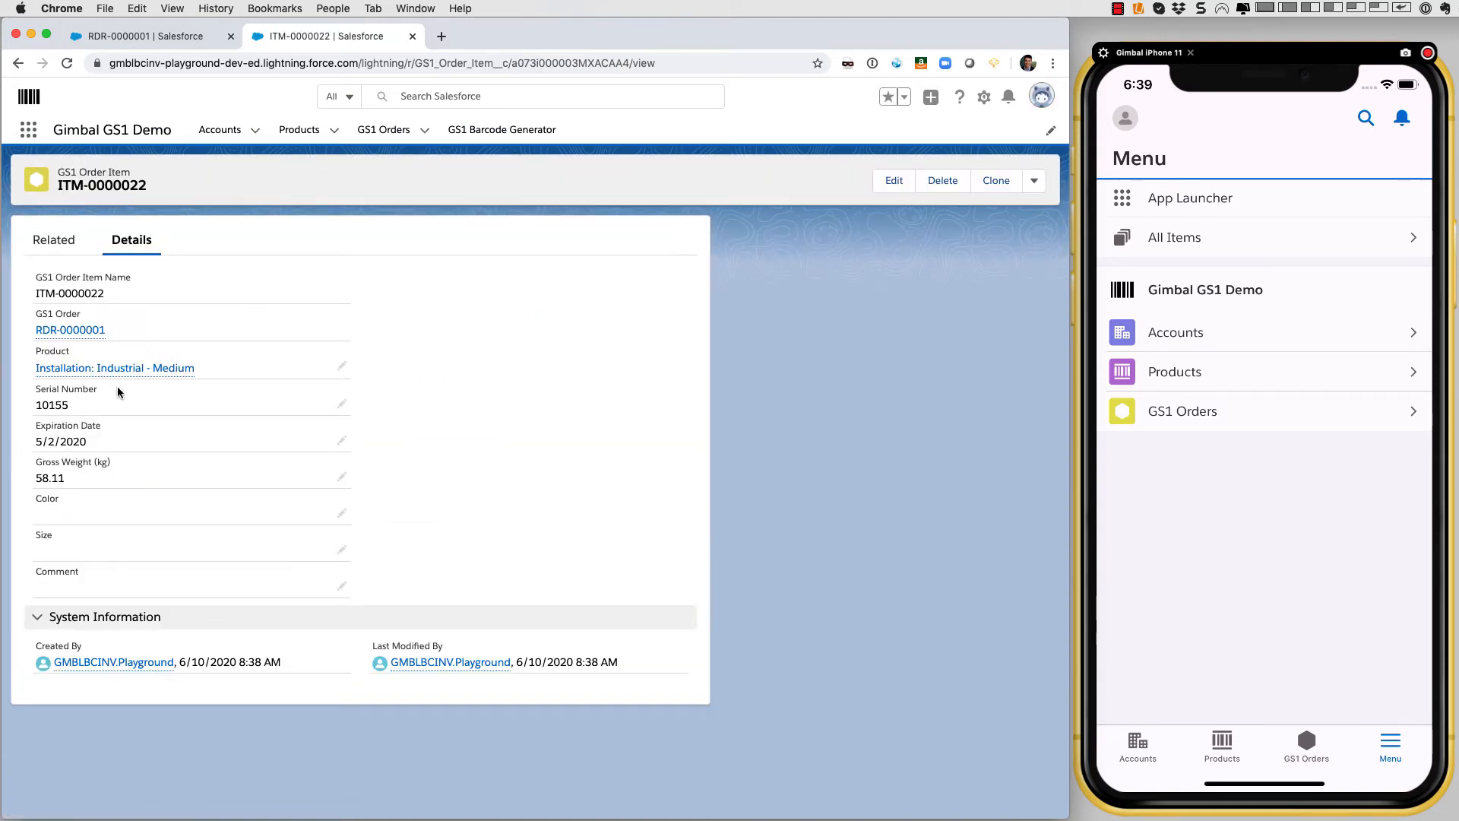
click(88, 332)
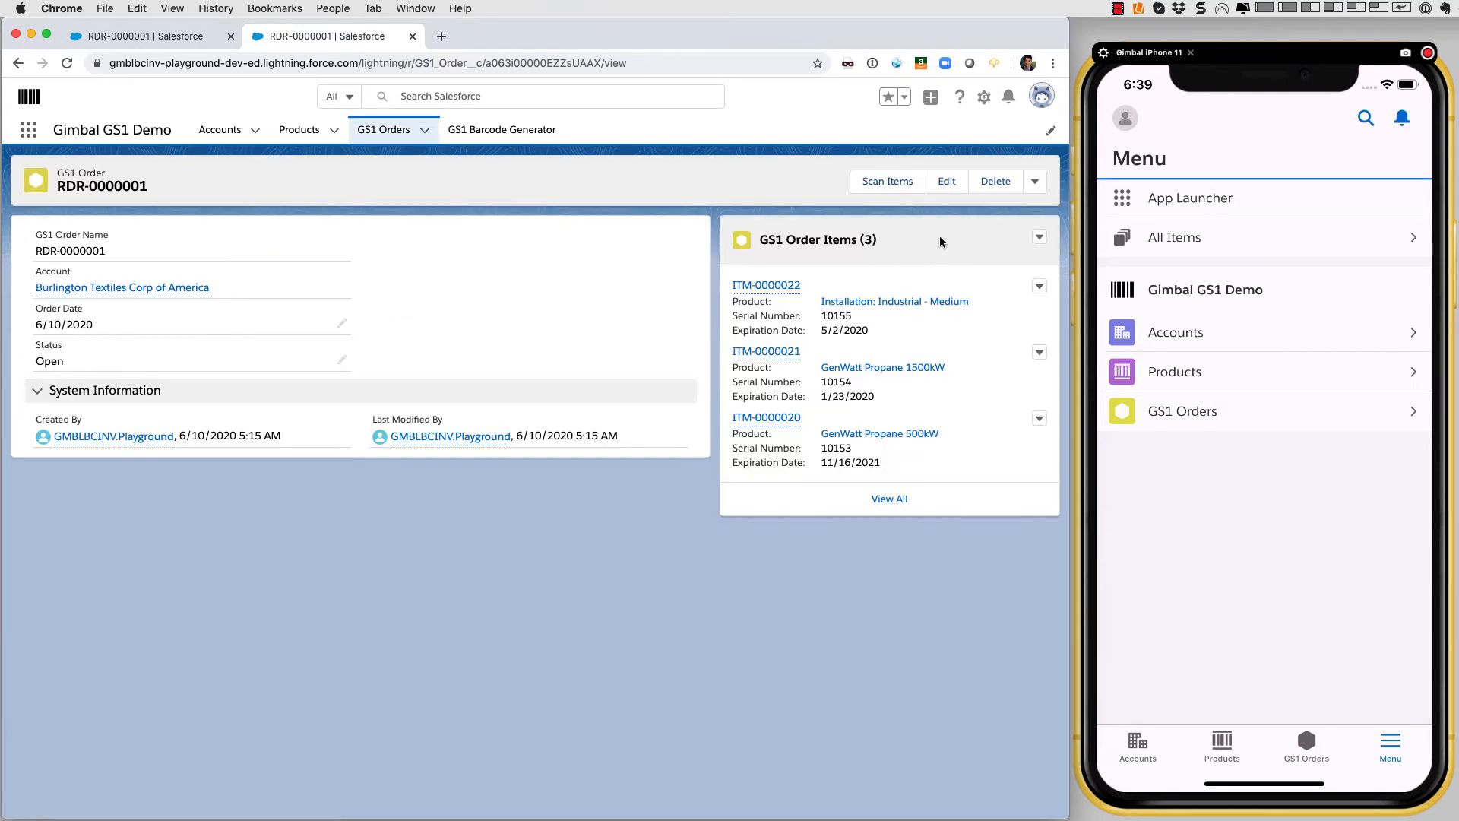
click(892, 181)
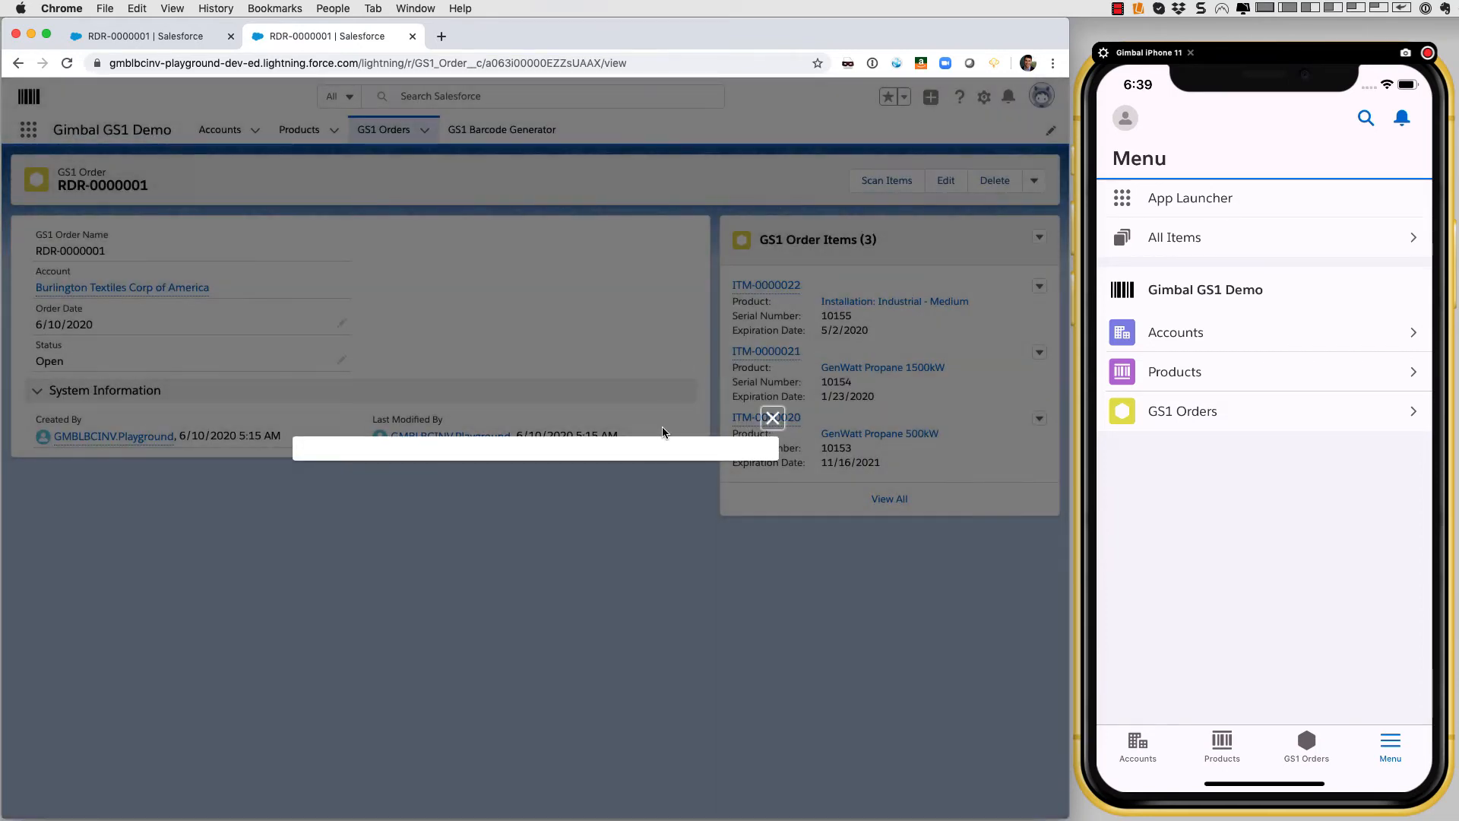
scroll(531, 504, down, 1)
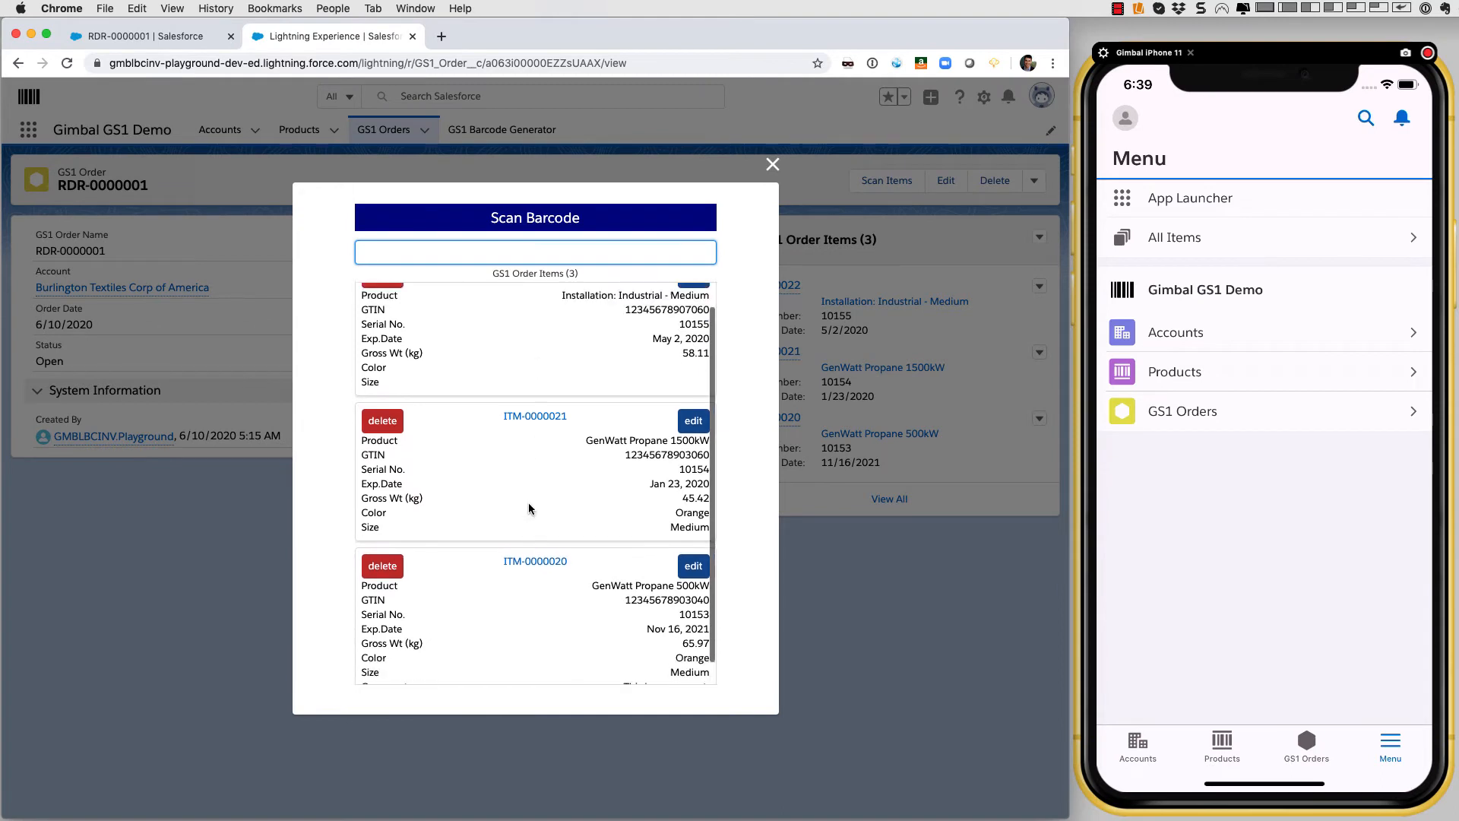
scroll(530, 487, up, 1)
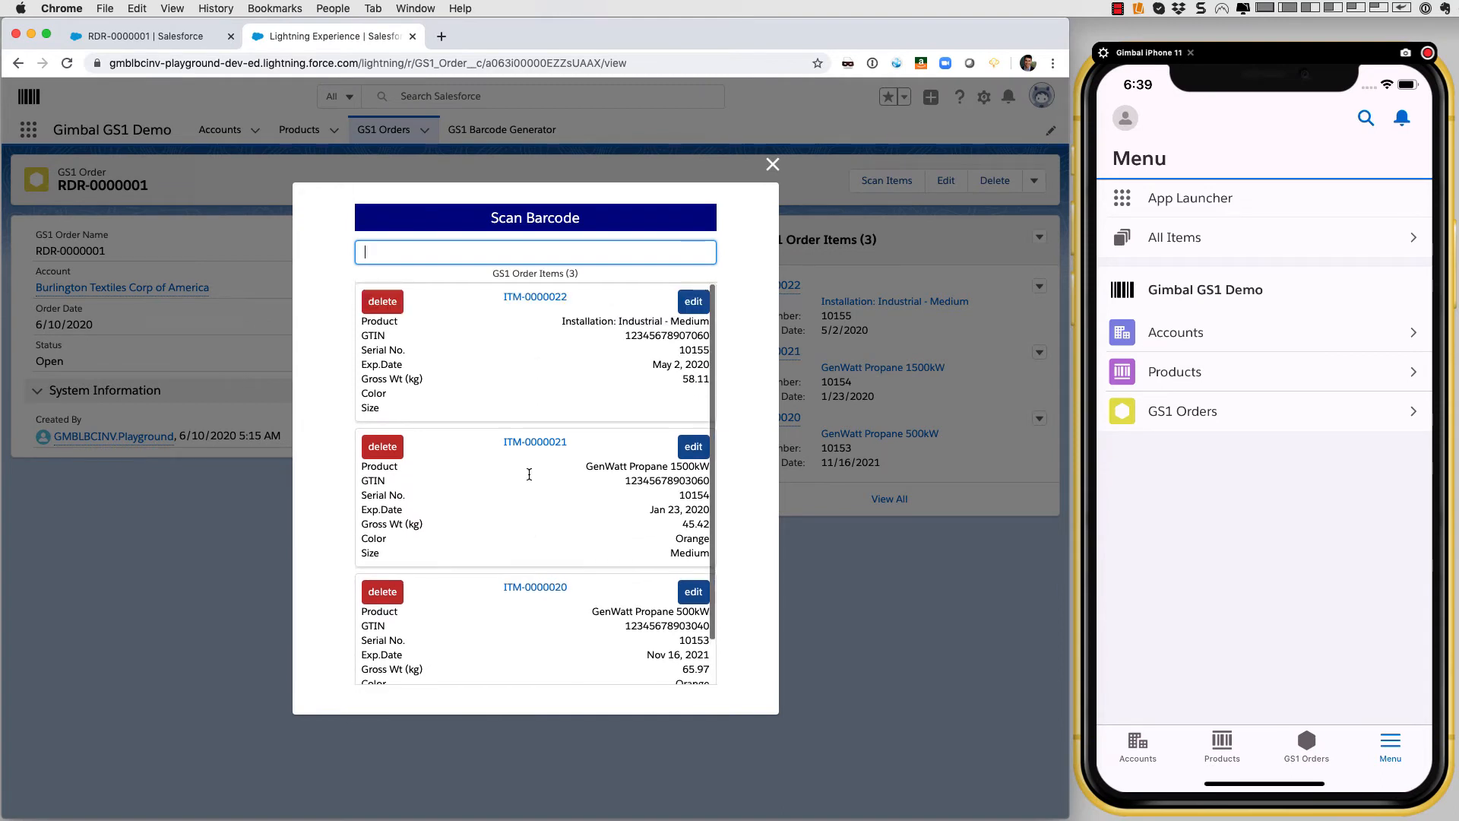
- Edit the Installation: Industrial - Medium order item to size Medium and color Green, and save it
click(696, 304)
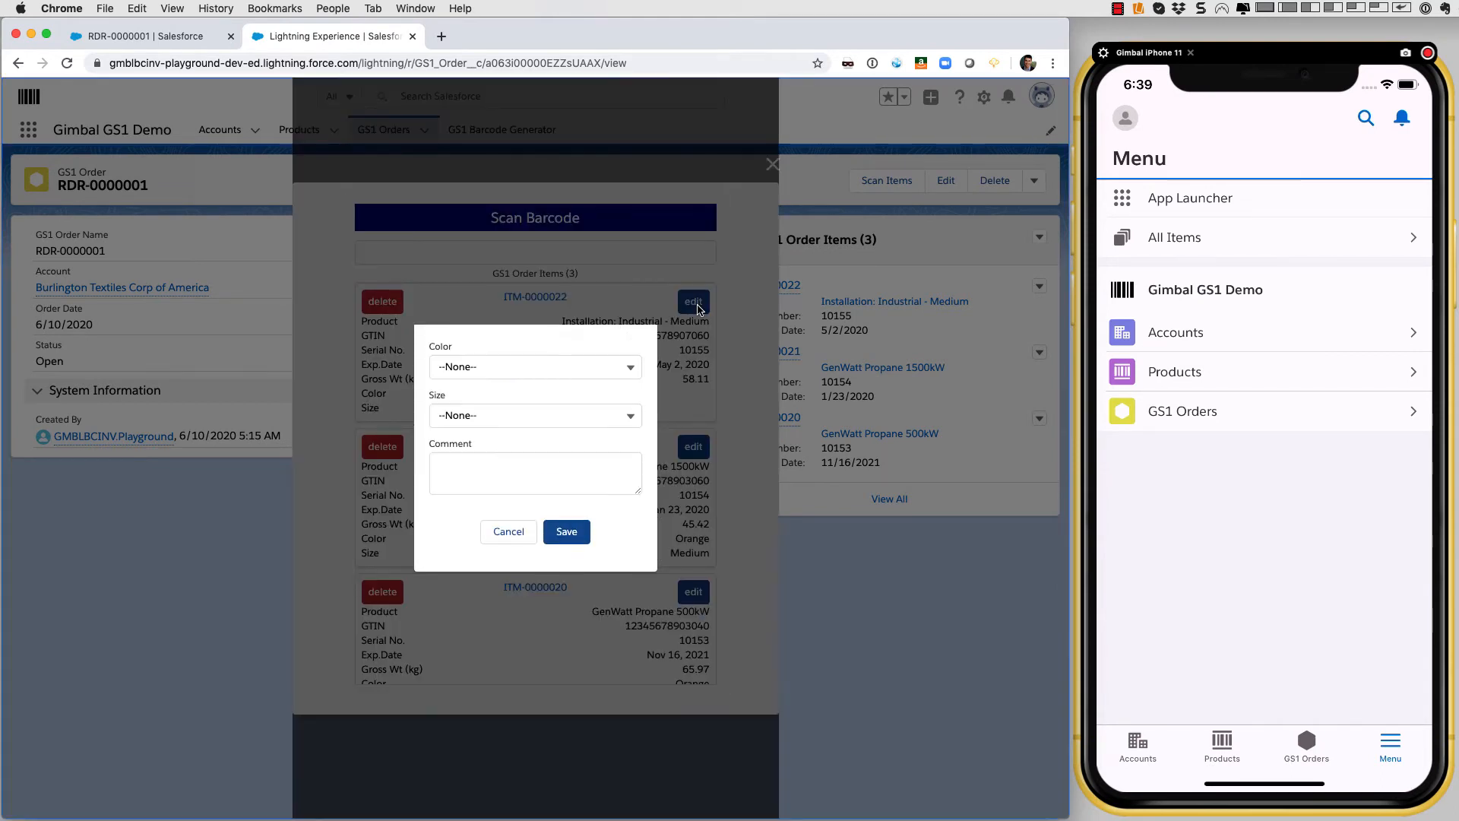
click(606, 414)
click(537, 499)
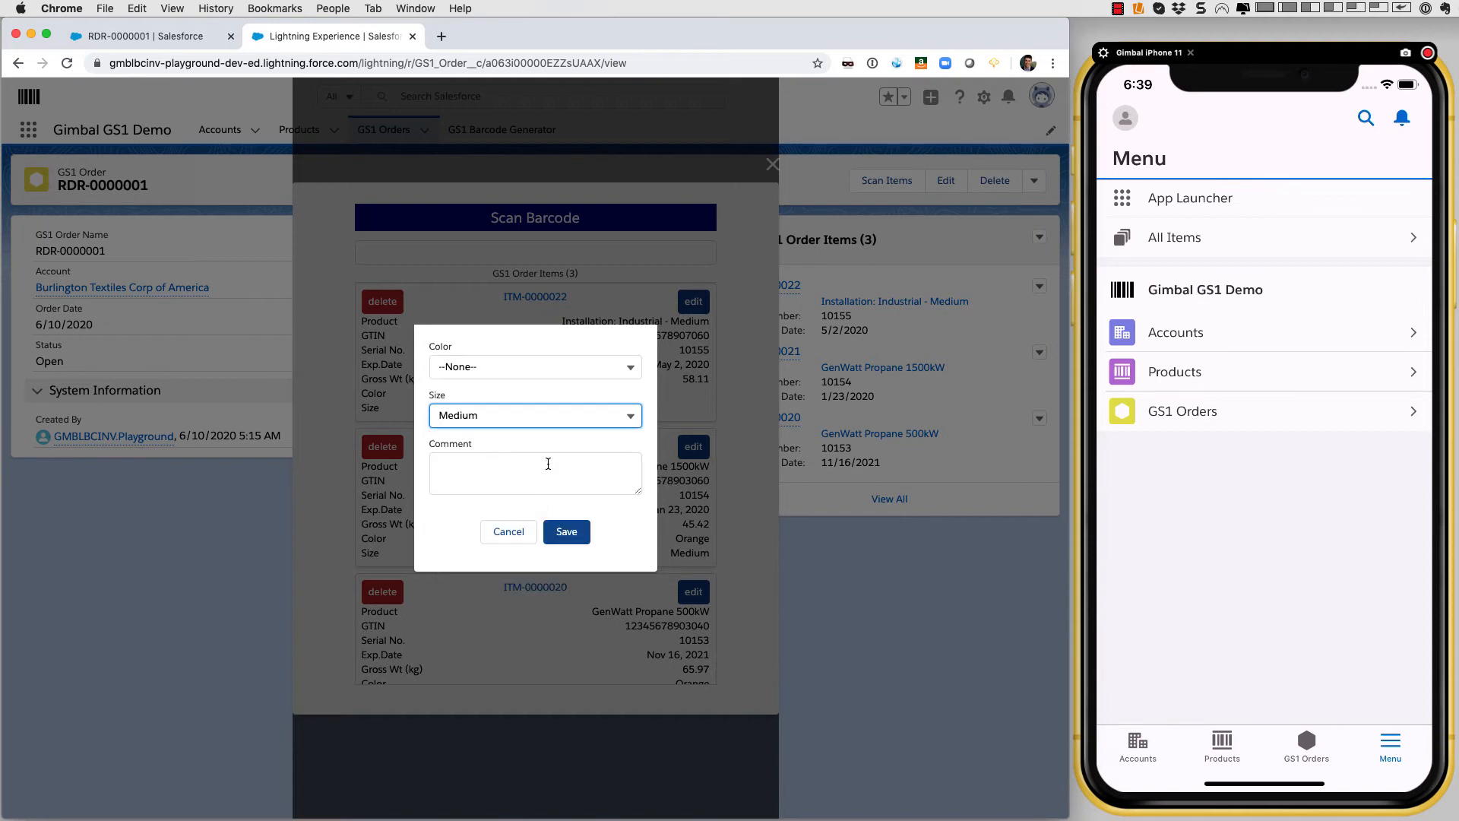
click(596, 368)
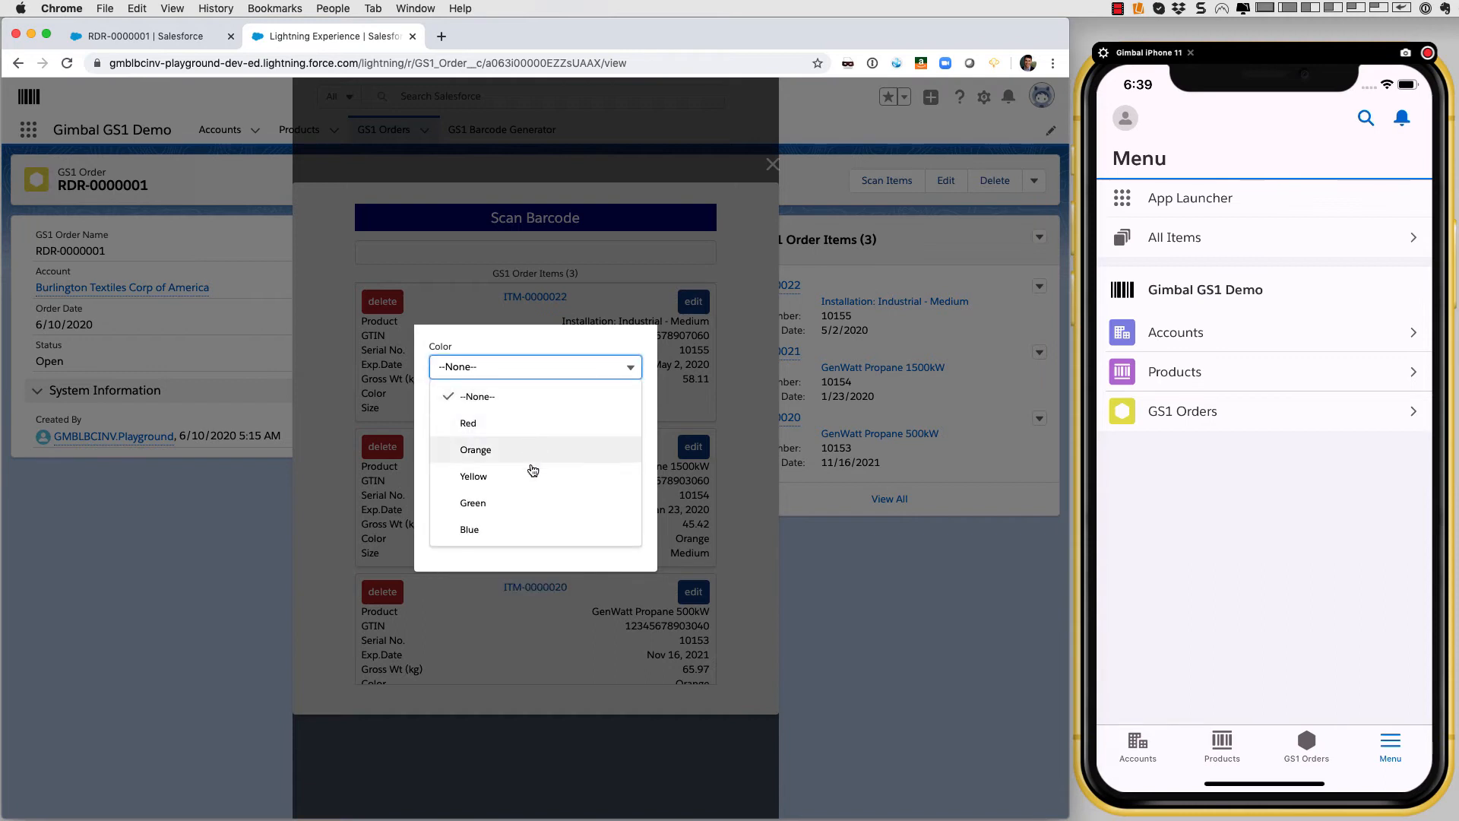
click(521, 509)
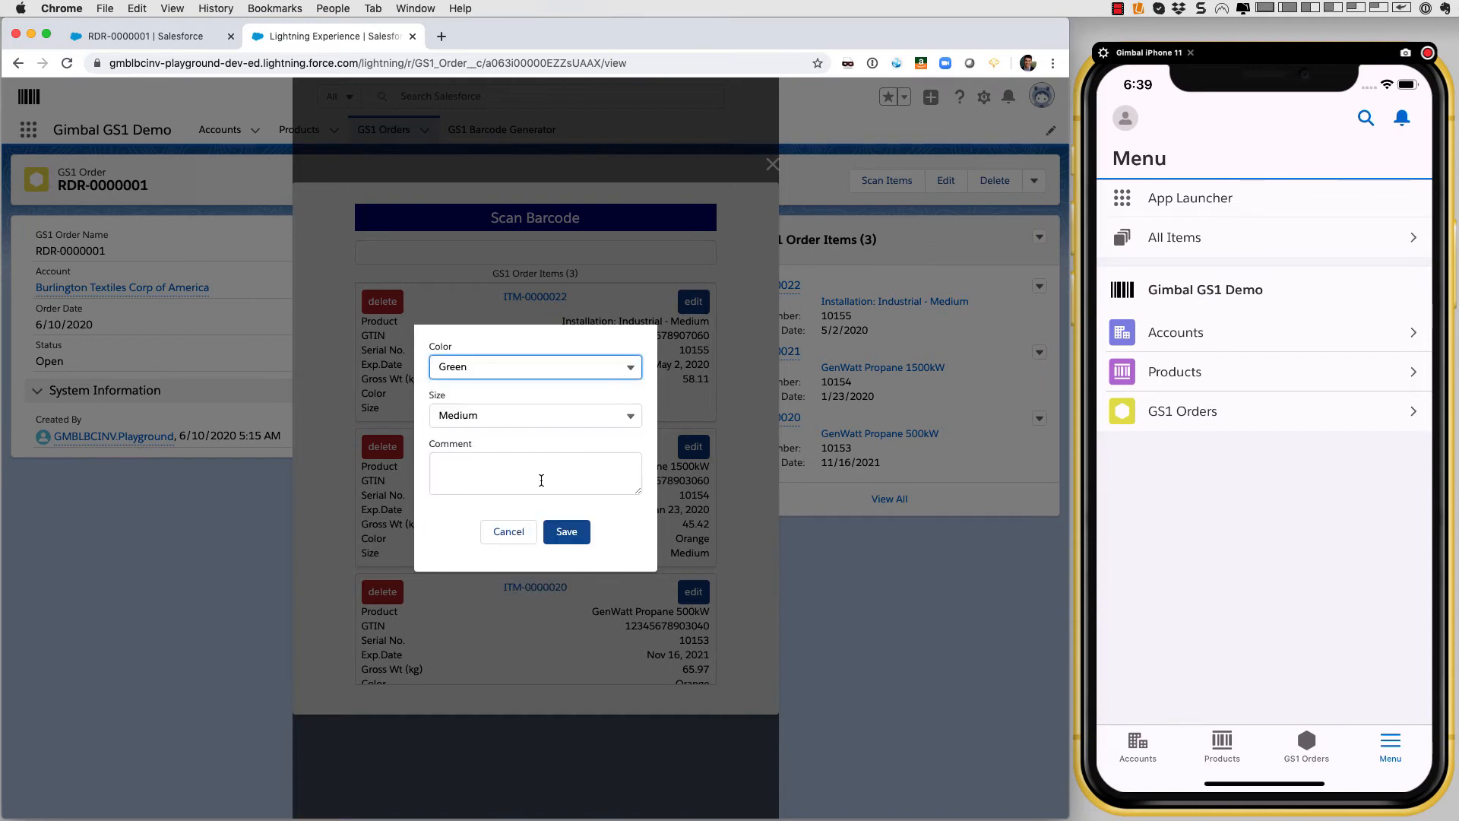
click(568, 534)
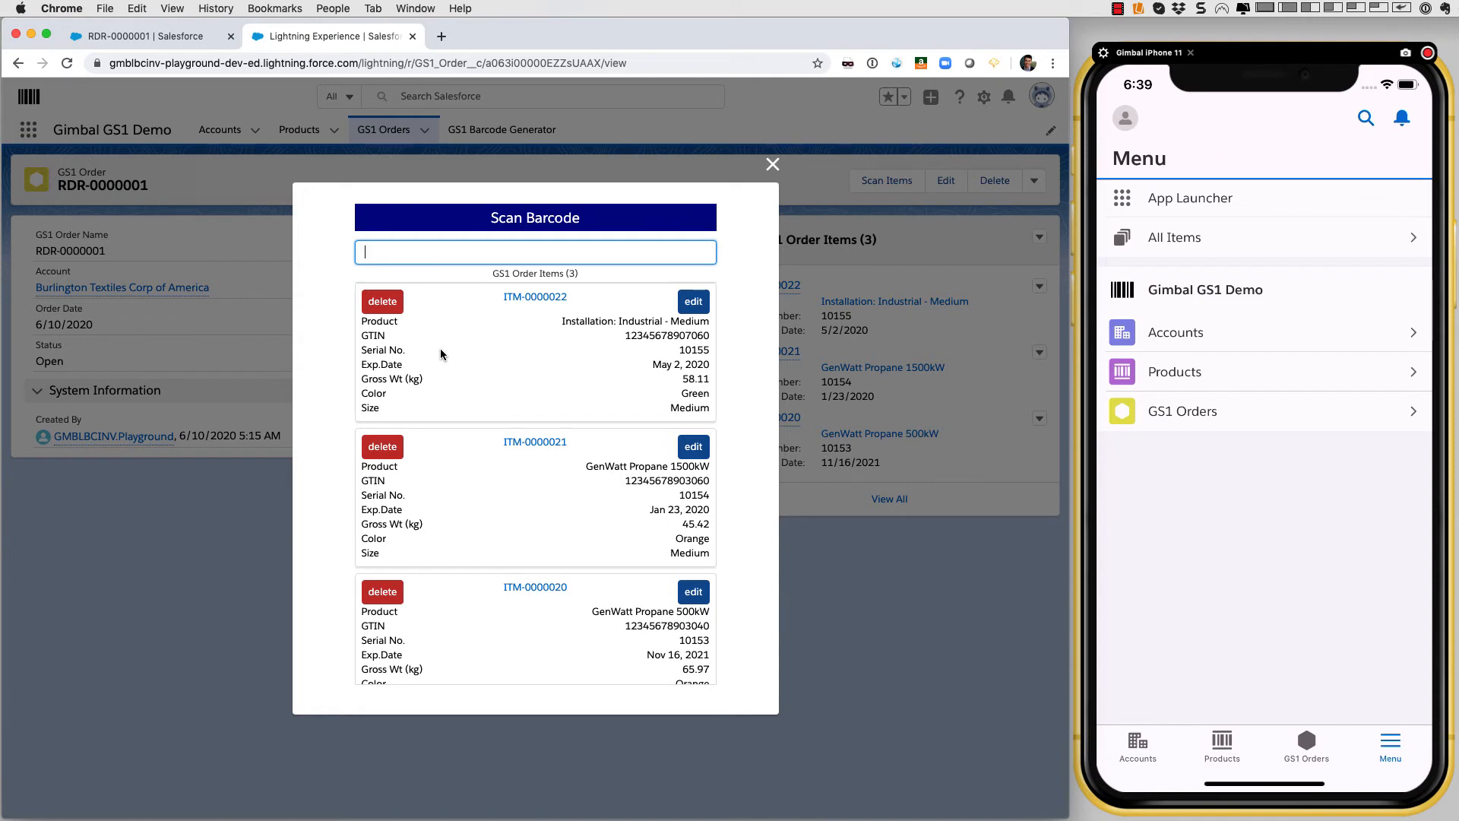
- Delete all the scanned order items from the Burlington Textiles order
click(390, 302)
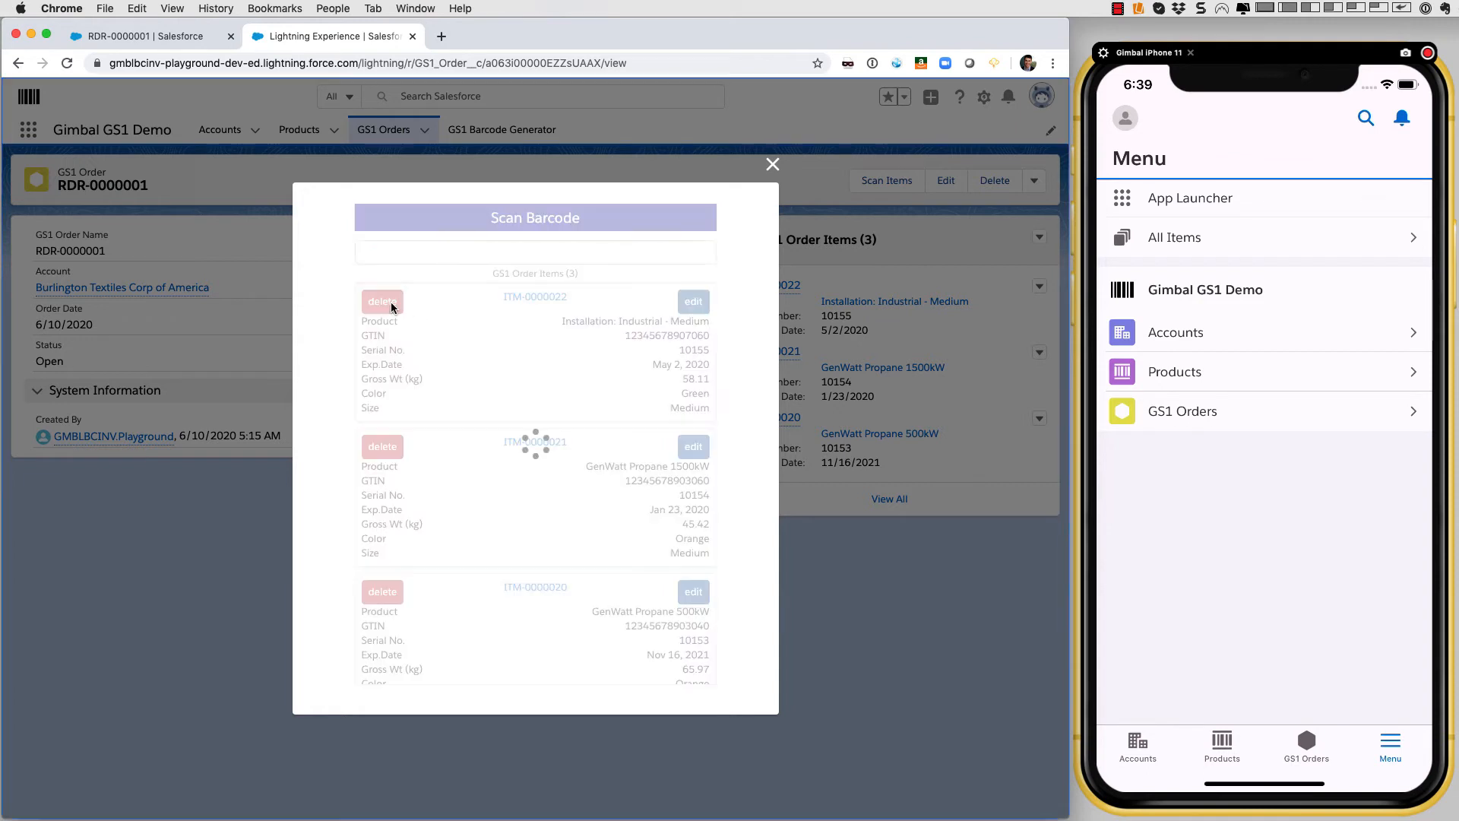
click(392, 304)
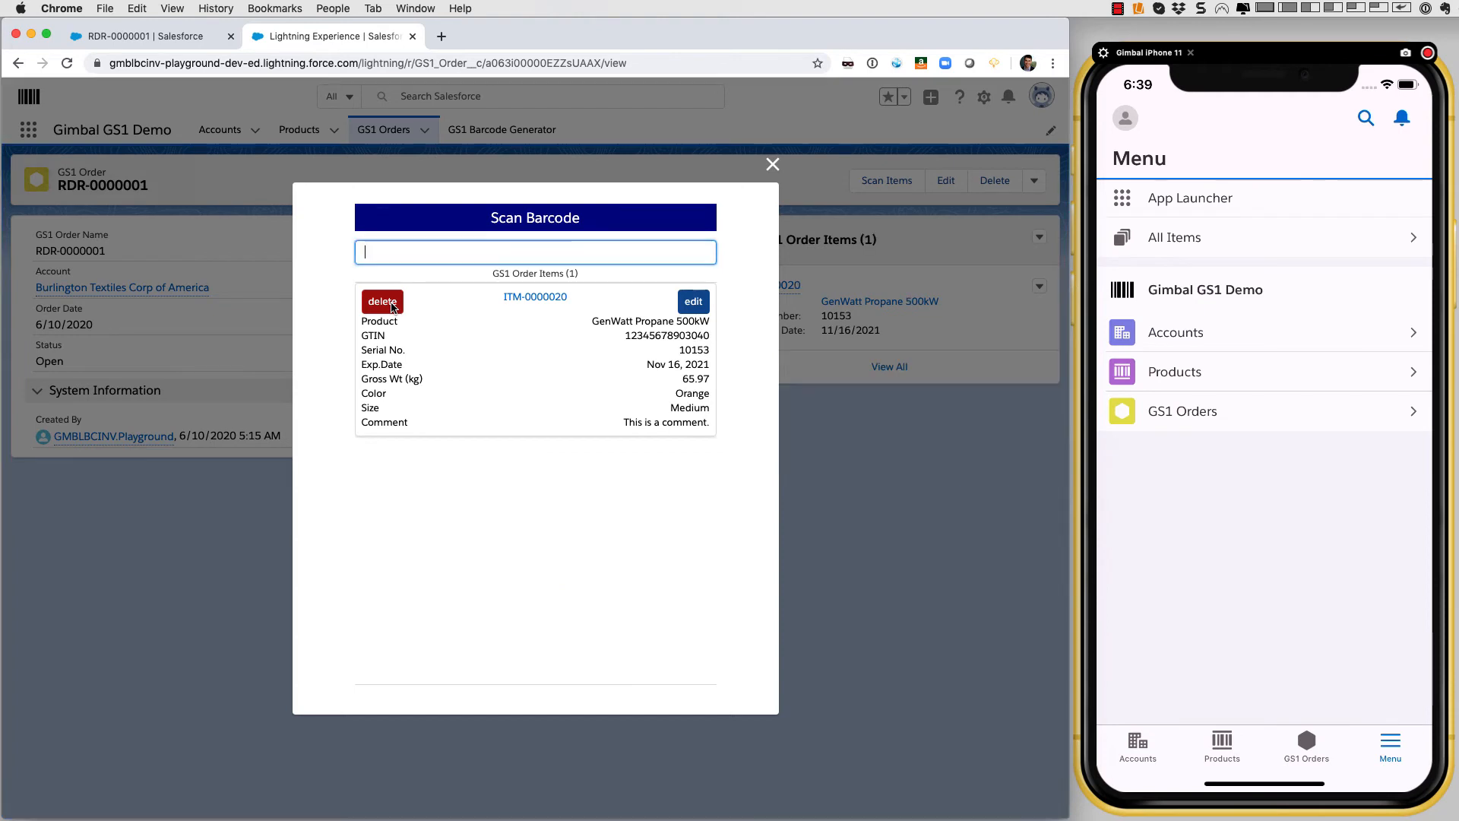
click(391, 303)
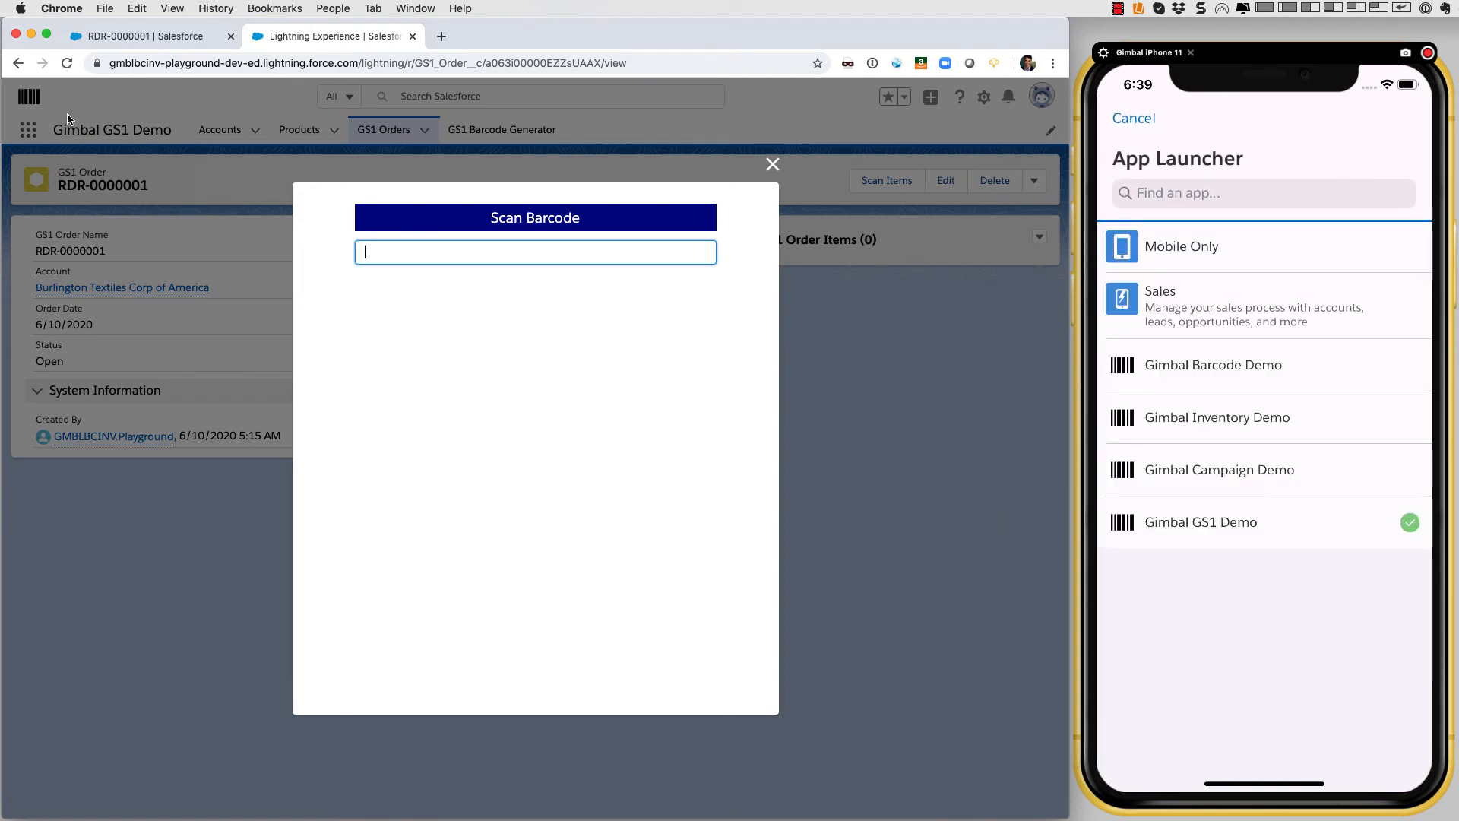
click(1233, 530)
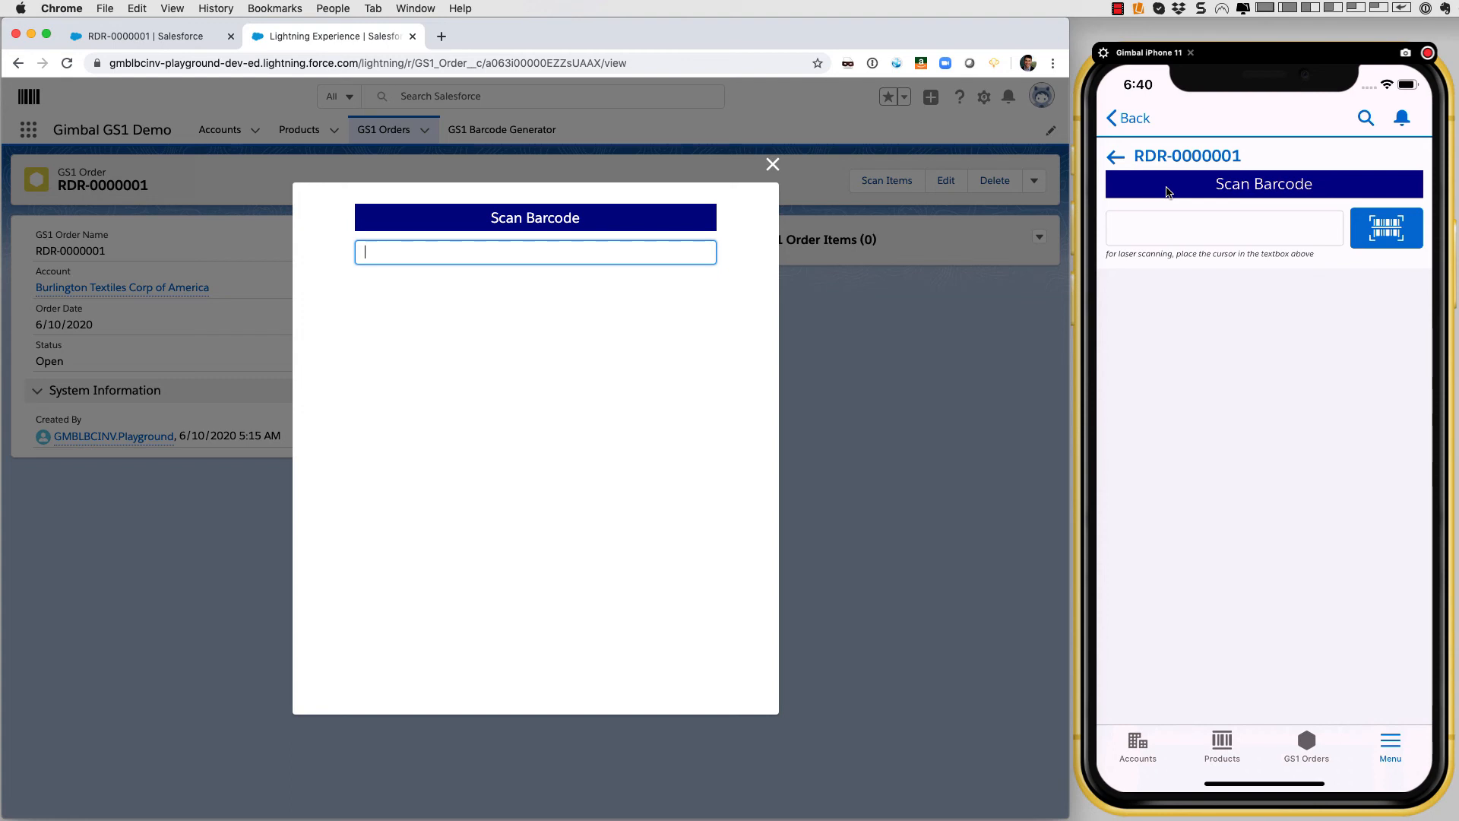
click(1394, 243)
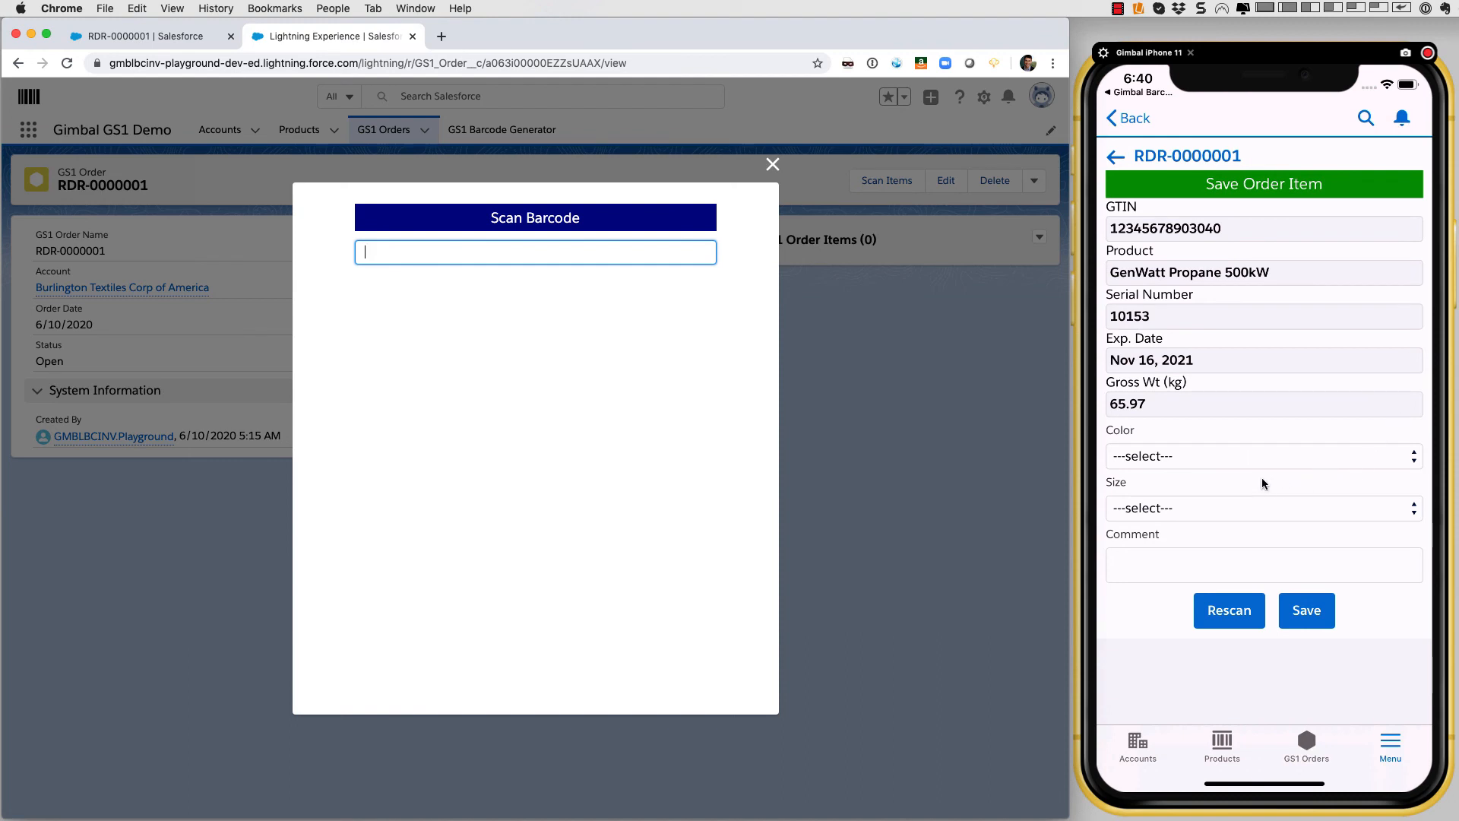
click(1286, 457)
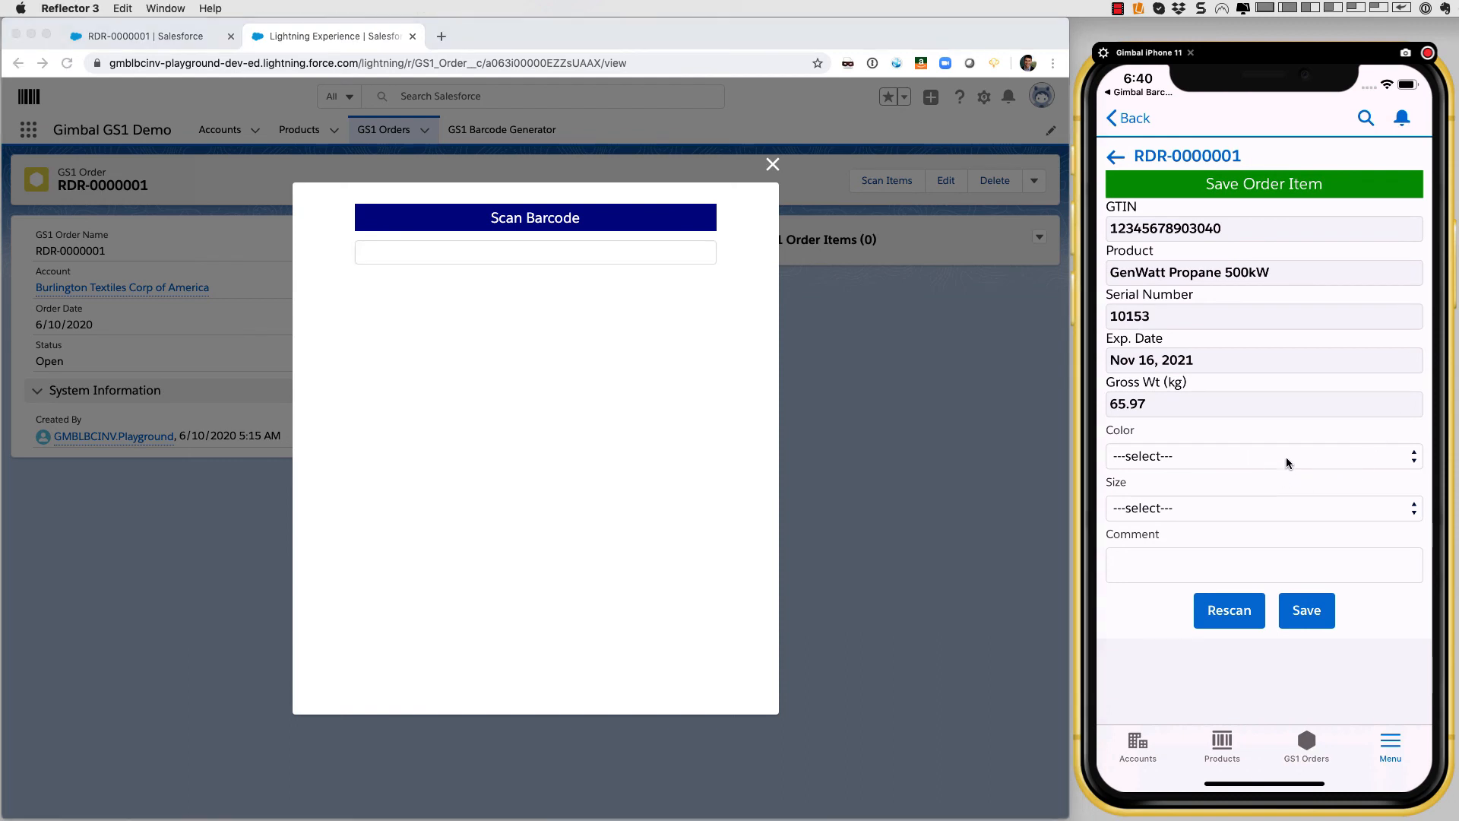
click(1286, 458)
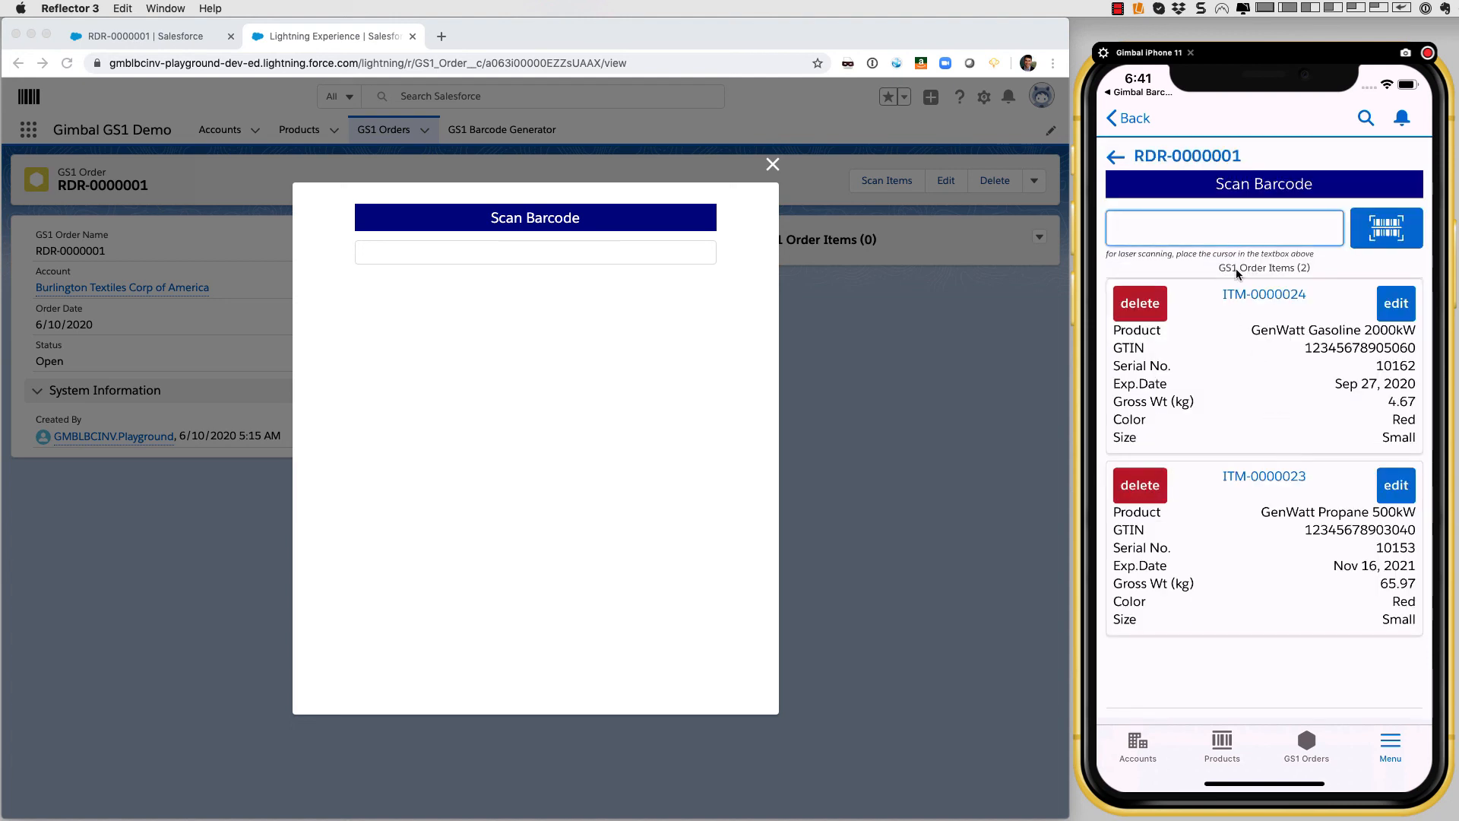
- Switch back to Chrome, close the barcode scanning dialog and reload the order page
click(773, 164)
click(772, 164)
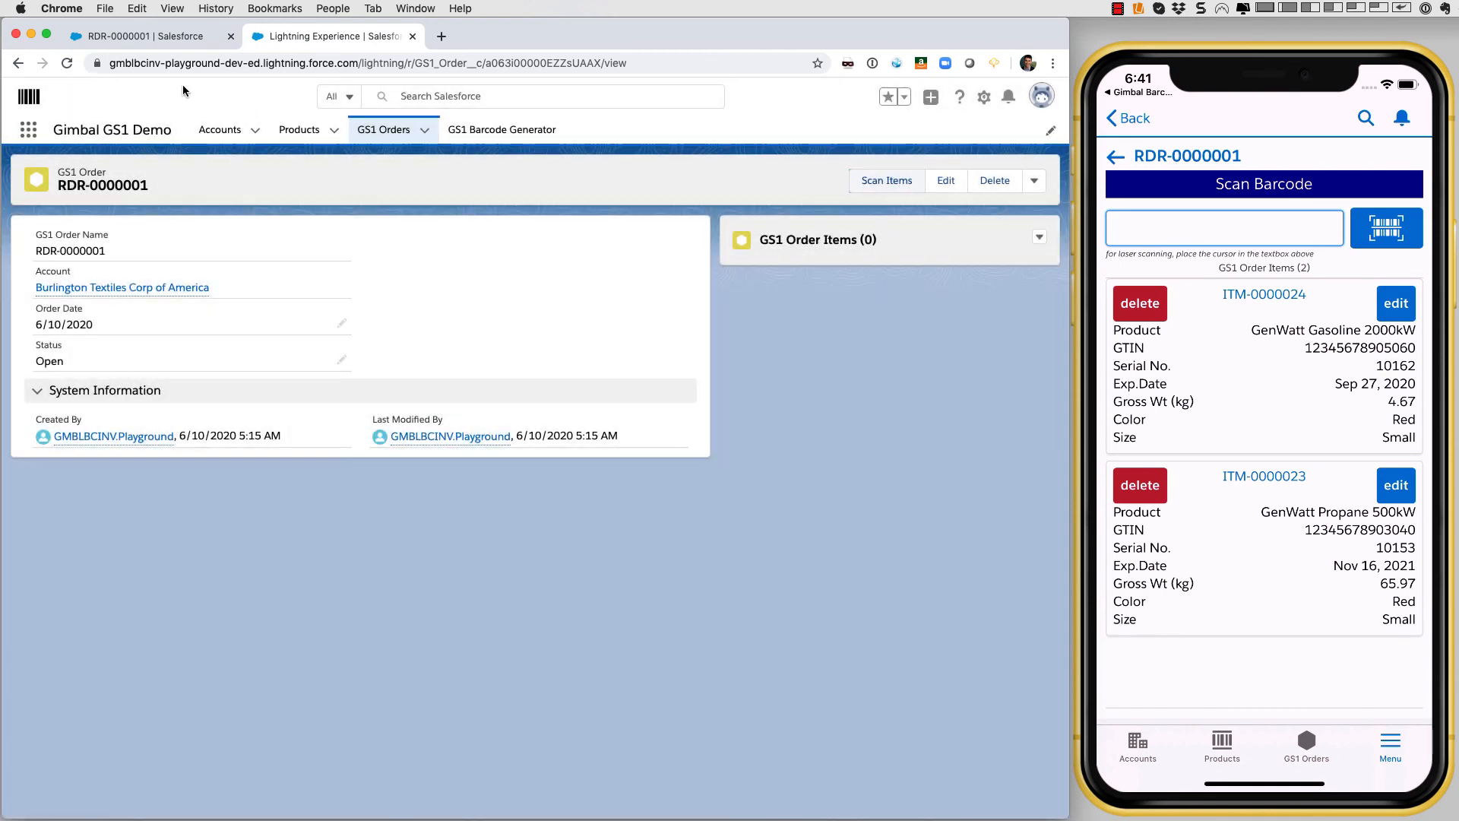
click(67, 63)
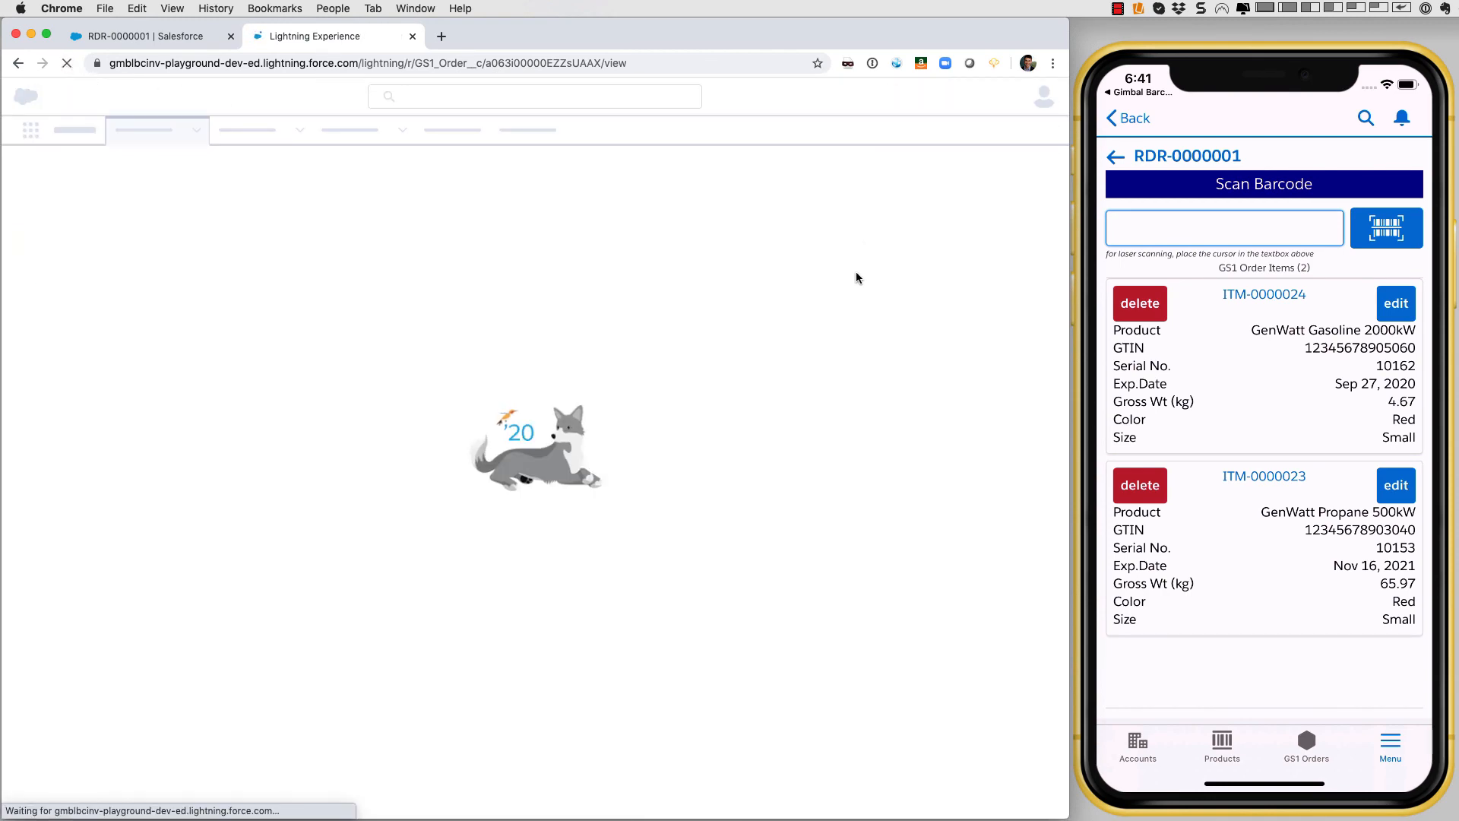